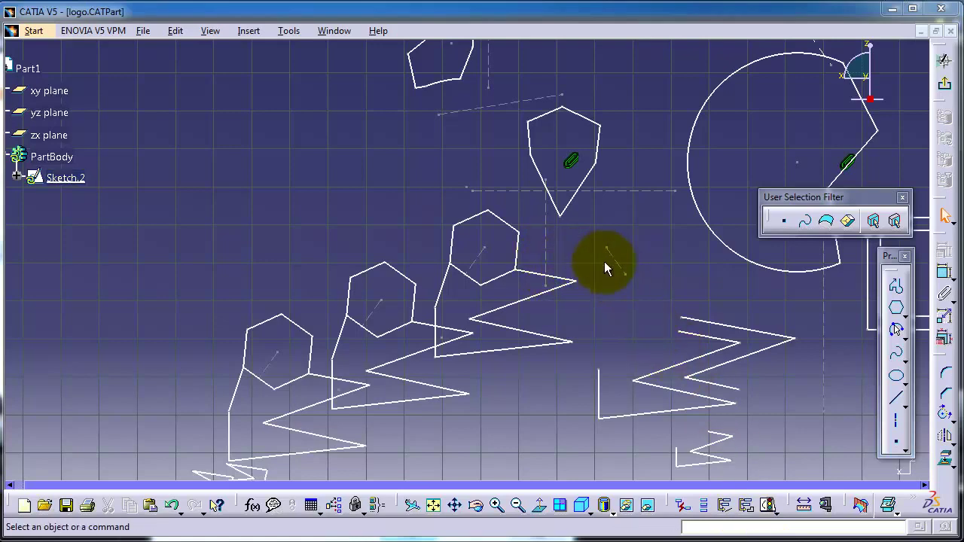
pyautogui.moveTo(609, 264)
pyautogui.mouseDown(button='middle')
pyautogui.moveTo(572, 244)
pyautogui.moveTo(553, 207)
pyautogui.mouseUp(button='middle')
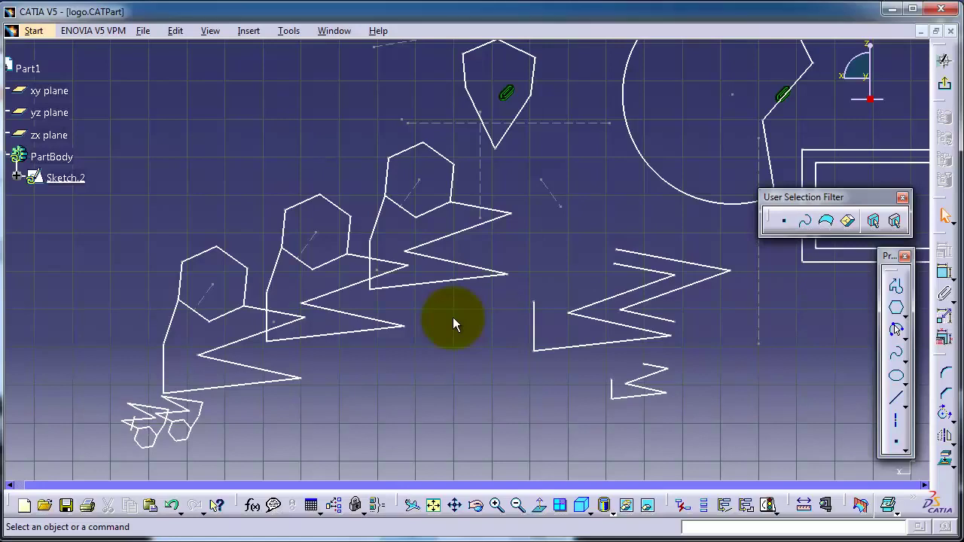
pyautogui.moveTo(316, 157)
pyautogui.mouseDown(button='middle')
pyautogui.moveTo(378, 196)
pyautogui.moveTo(387, 168)
pyautogui.moveTo(469, 173)
pyautogui.moveTo(361, 174)
pyautogui.moveTo(287, 200)
pyautogui.moveTo(299, 282)
pyautogui.moveTo(346, 287)
pyautogui.mouseUp(button='middle')
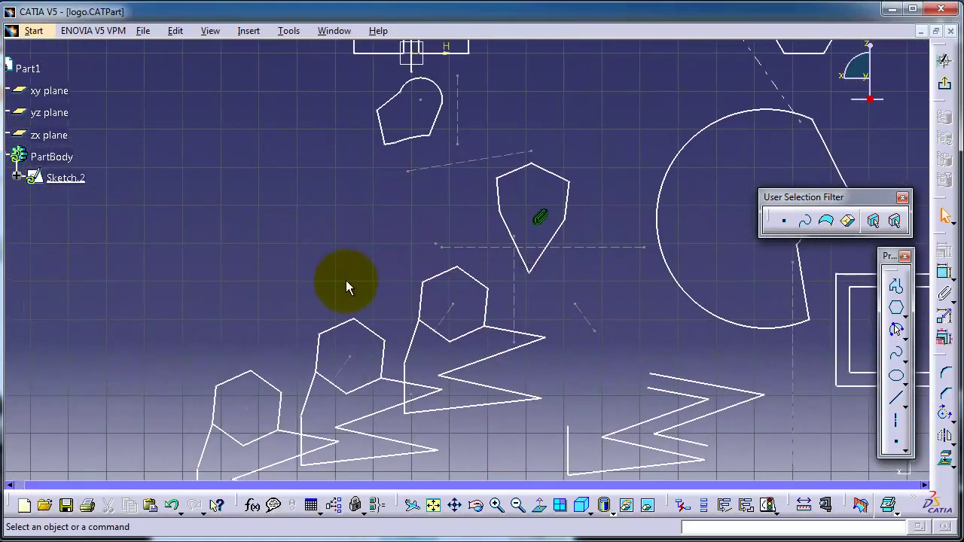
pyautogui.moveTo(212, 187); pyautogui.dragTo(263, 188, button='middle')
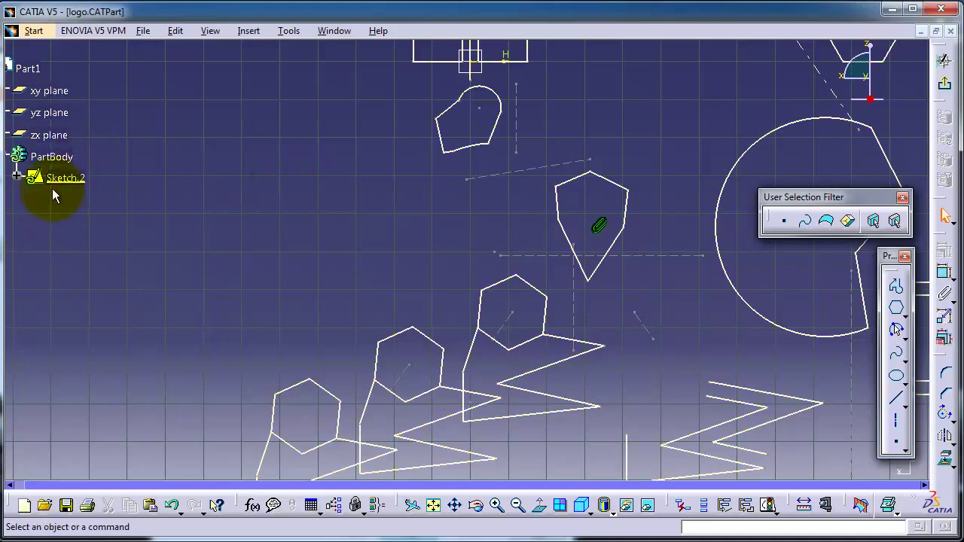
pyautogui.moveTo(297, 218)
pyautogui.mouseDown(button='middle')
pyautogui.moveTo(314, 203)
pyautogui.moveTo(262, 171)
pyautogui.moveTo(264, 213)
pyautogui.mouseUp(button='middle')
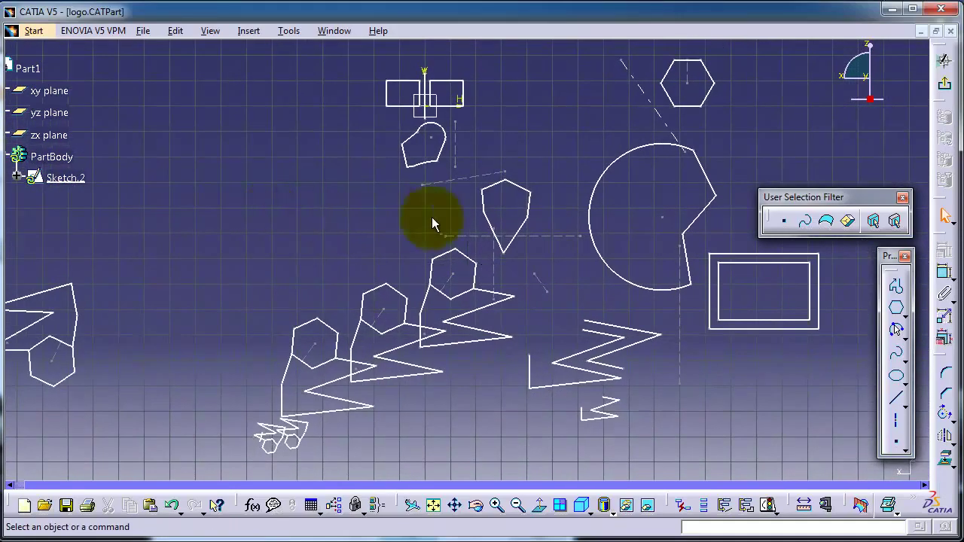
pyautogui.moveTo(544, 151)
pyautogui.mouseDown(button='middle')
pyautogui.moveTo(432, 137)
pyautogui.moveTo(473, 139)
pyautogui.mouseUp(button='middle')
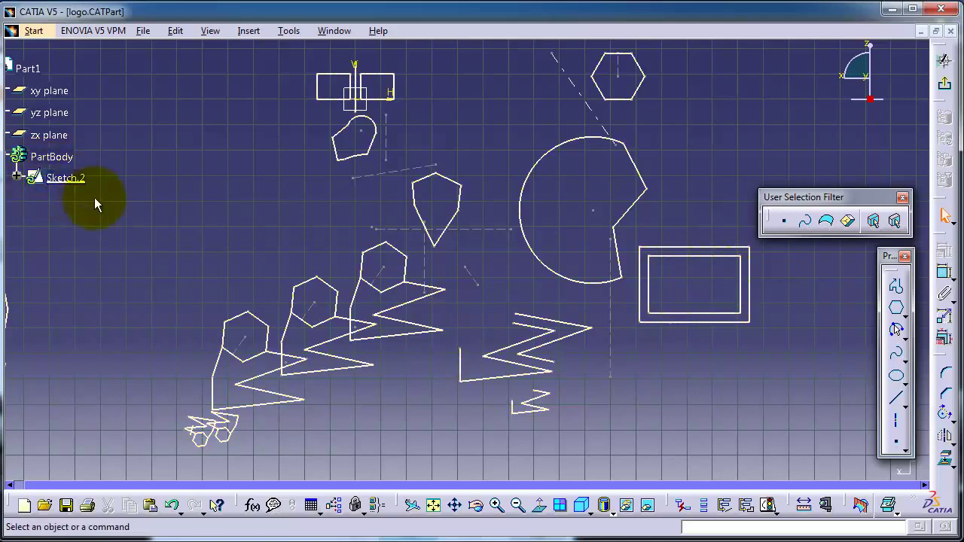
# Step: Scroll through the specification tree and enlarge its display slightly
pyautogui.scroll(3, 103, 153)
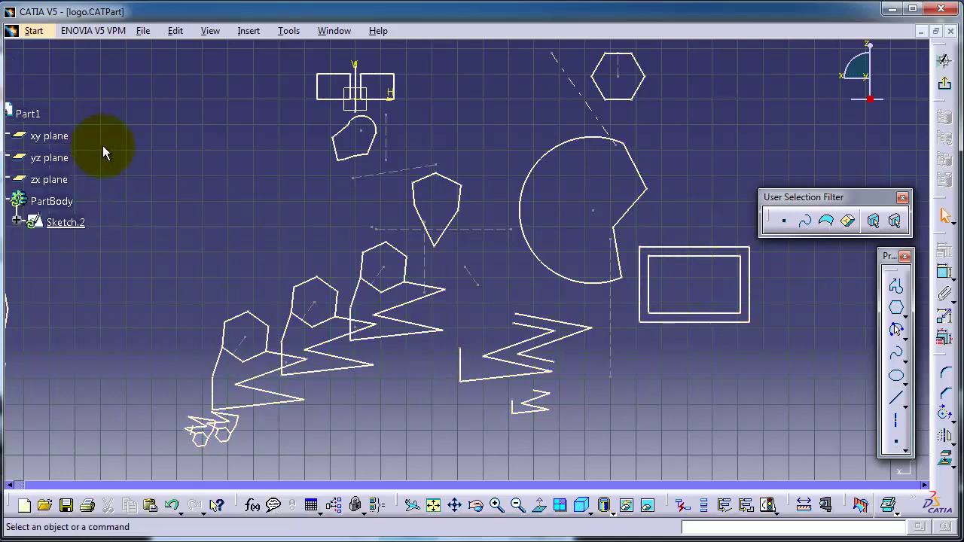
pyautogui.scroll(-2, 104, 153)
pyautogui.scroll(-2, 104, 146)
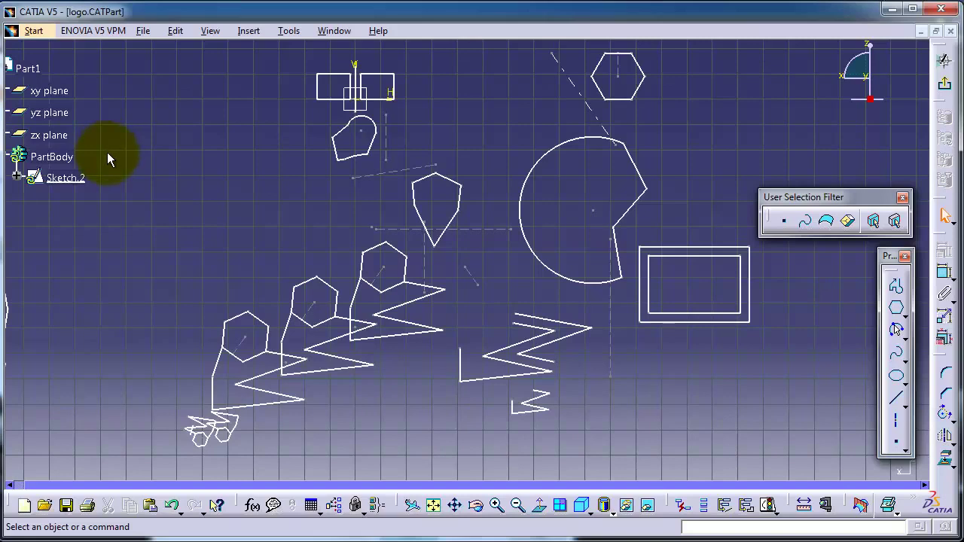
pyautogui.keyDown('ctrl'); pyautogui.scroll(3, 106, 153); pyautogui.keyUp('ctrl')
pyautogui.keyDown('ctrl'); pyautogui.scroll(-2, 107, 153); pyautogui.keyUp('ctrl')
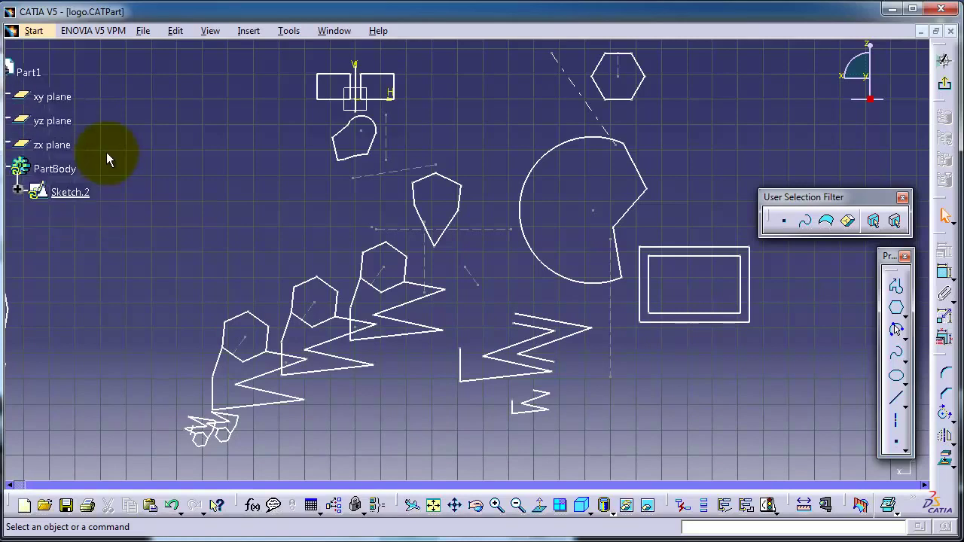
pyautogui.keyDown('ctrl'); pyautogui.scroll(-2, 107, 152); pyautogui.keyUp('ctrl')
pyautogui.keyDown('ctrl'); pyautogui.scroll(2, 107, 156); pyautogui.keyUp('ctrl')
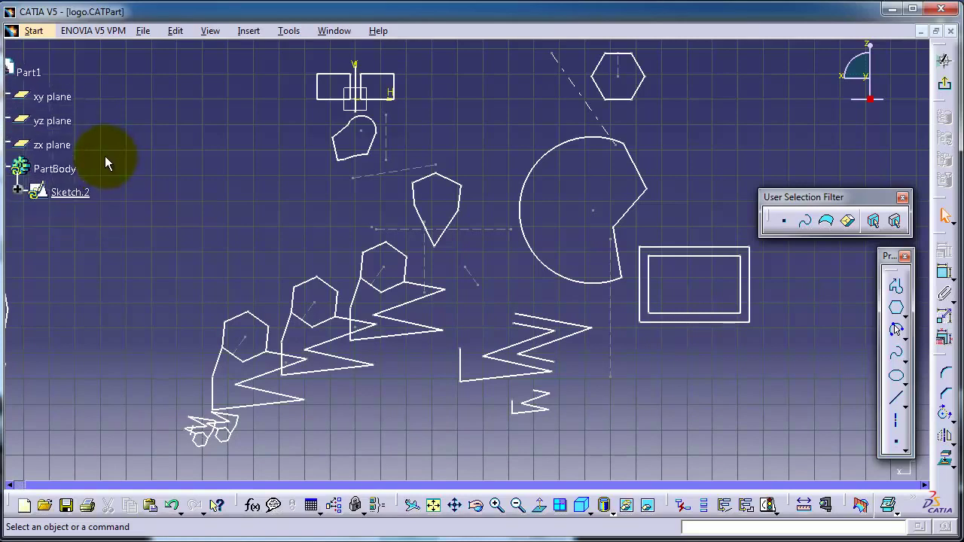
pyautogui.keyDown('ctrl'); pyautogui.scroll(1, 105, 156); pyautogui.keyUp('ctrl')
pyautogui.keyDown('ctrl'); pyautogui.scroll(-2, 109, 155); pyautogui.keyUp('ctrl')
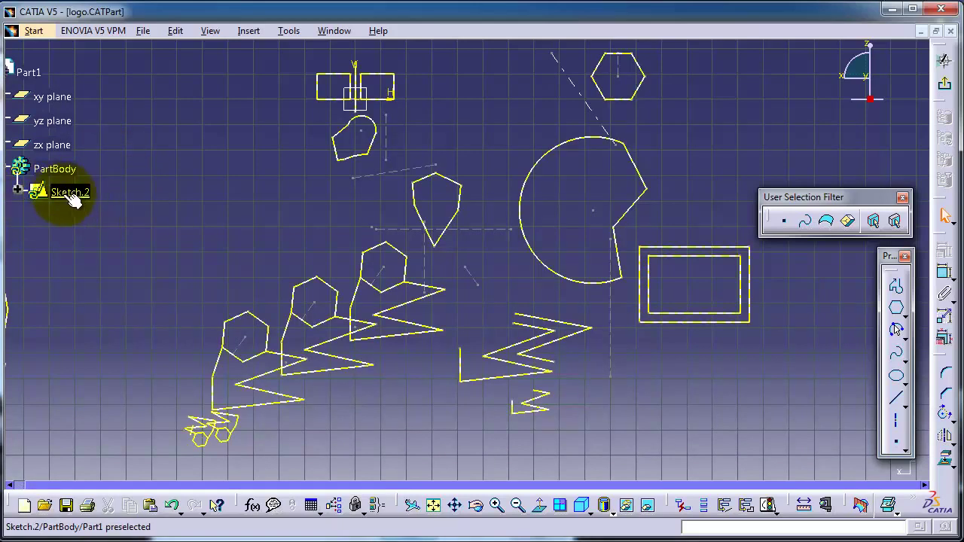
# Step: Expand the geometry of Sketch.2 in the specification tree and match Line.1, Line.3 and individual profile edges between tree and drawing
pyautogui.click(18, 191)
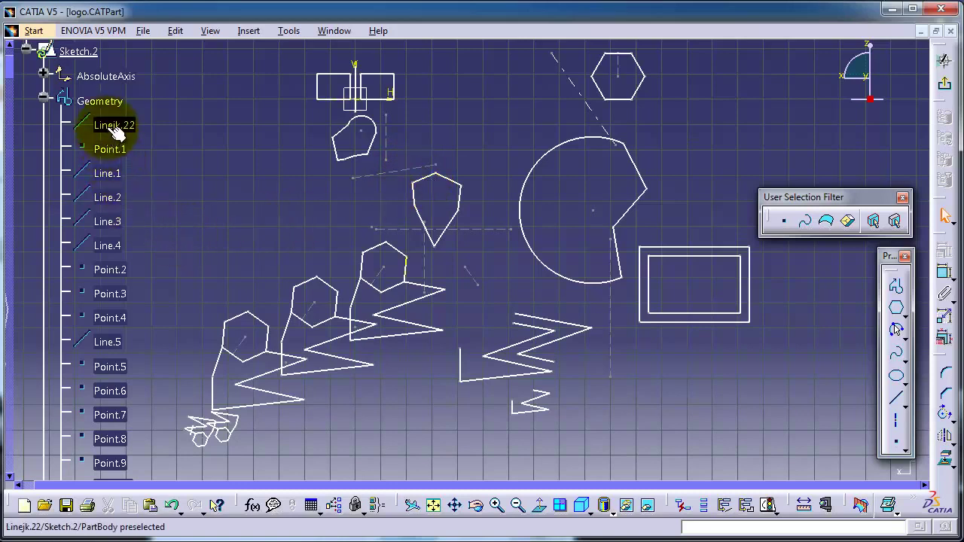
pyautogui.click(317, 285)
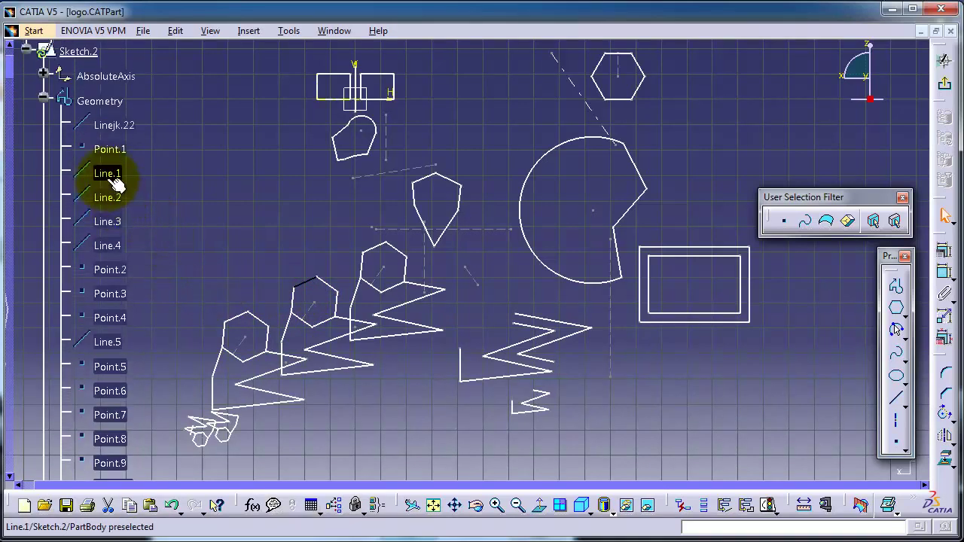
pyautogui.click(113, 181)
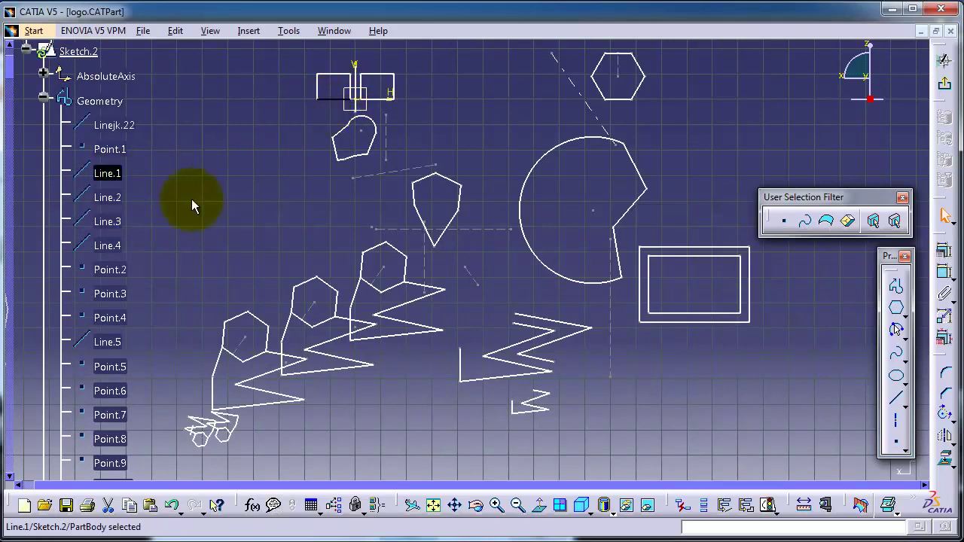
pyautogui.click(113, 220)
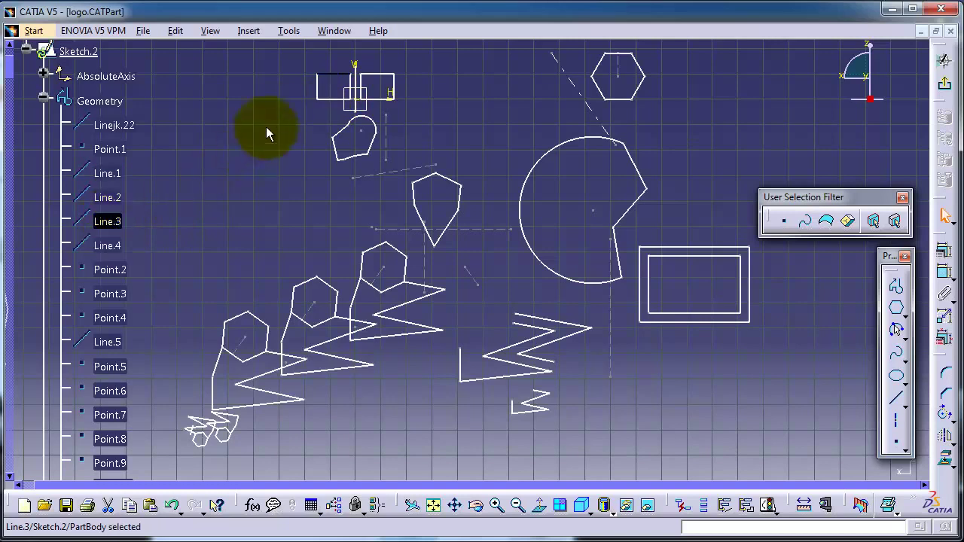
pyautogui.click(451, 181)
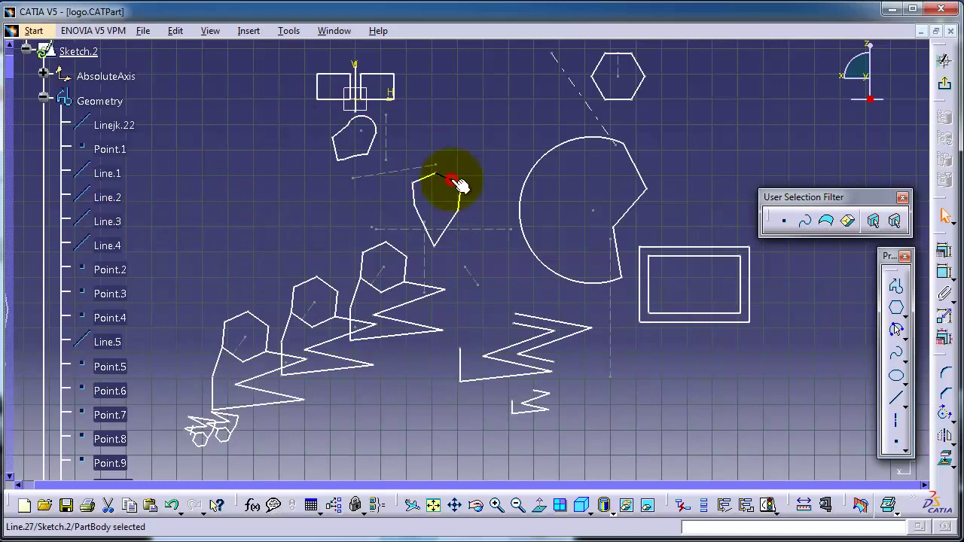
pyautogui.click(421, 180)
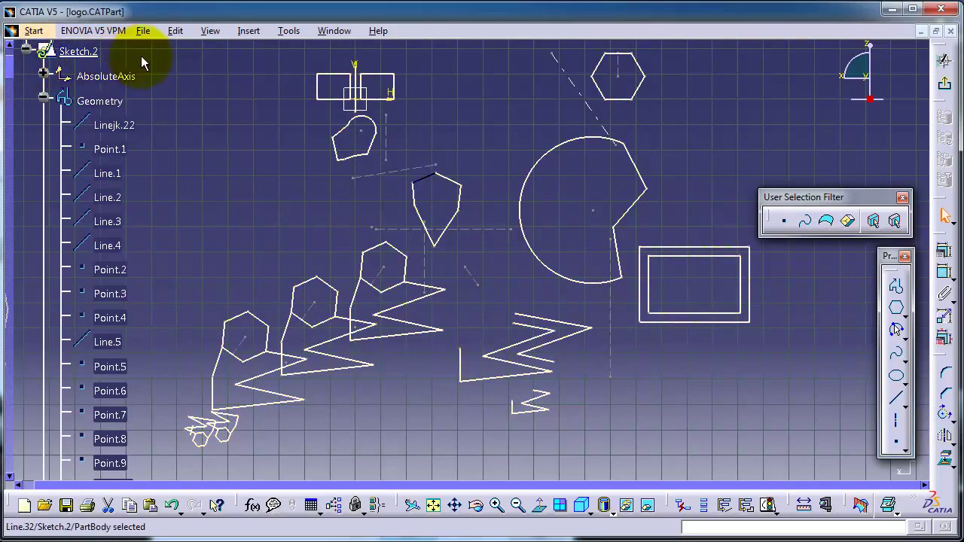
# Step: Rename Sketch.2 to "main sketch" in its feature properties
pyautogui.rightClick(81, 57)
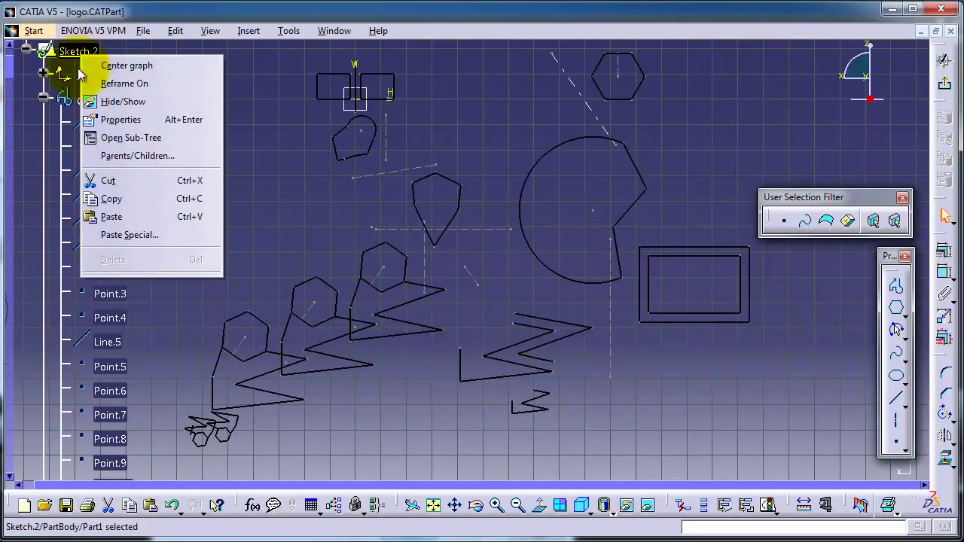
pyautogui.click(105, 119)
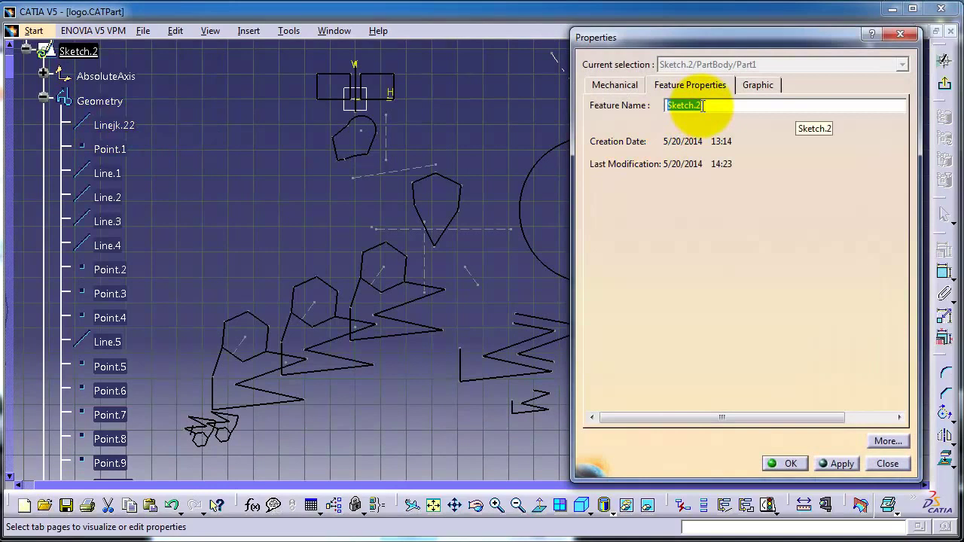
pyautogui.write('na')
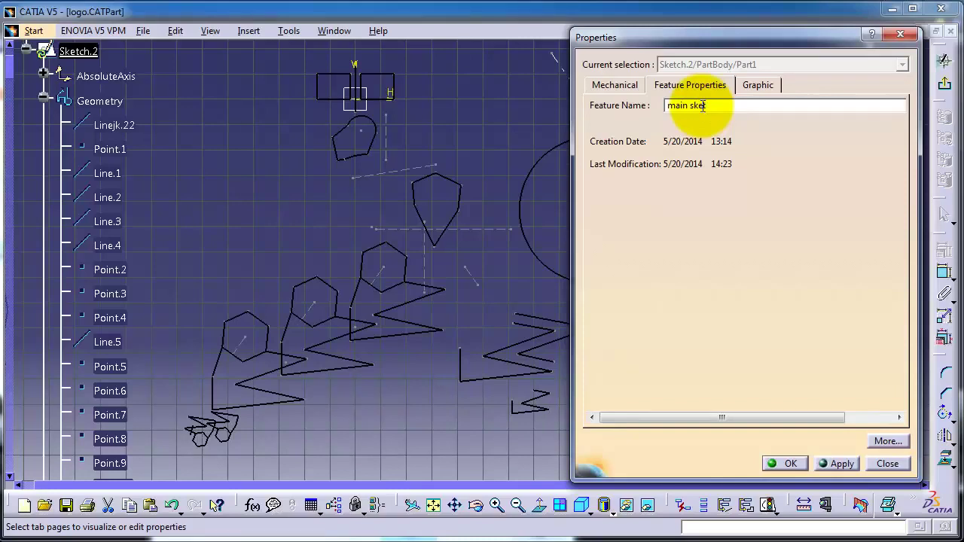
pyautogui.click(790, 463)
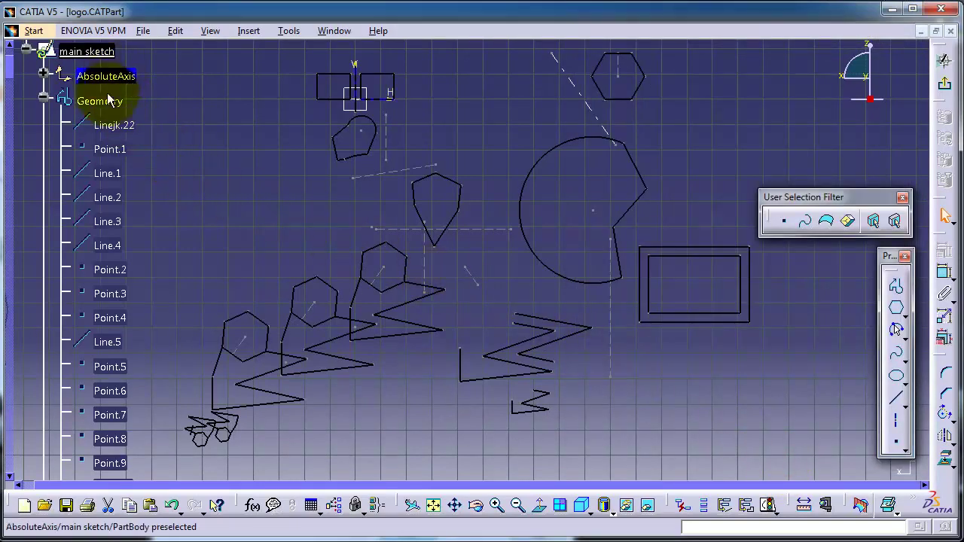
# Step: Rename Line.4 of the main sketch to "Line" in its feature properties
pyautogui.moveTo(180, 233); pyautogui.dragTo(176, 179, button='middle')
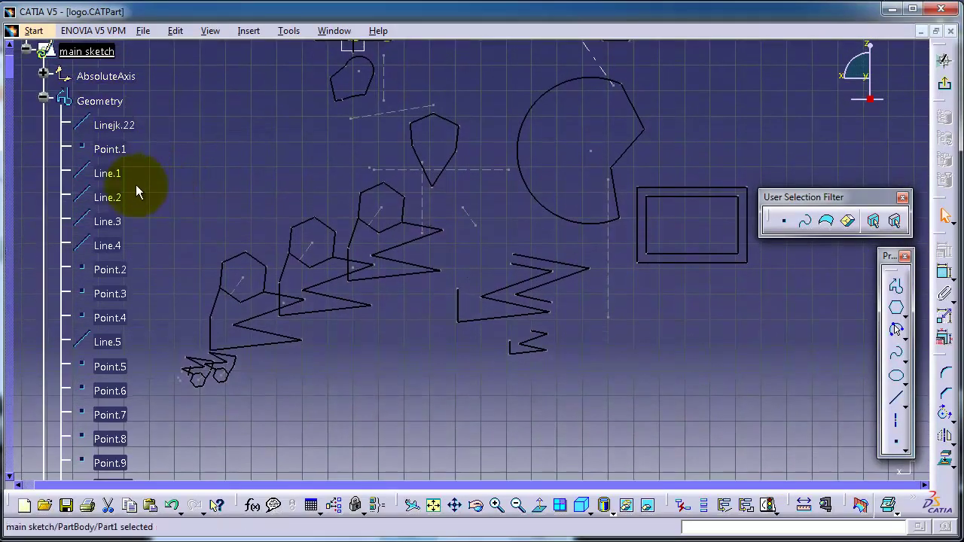
pyautogui.click(107, 194)
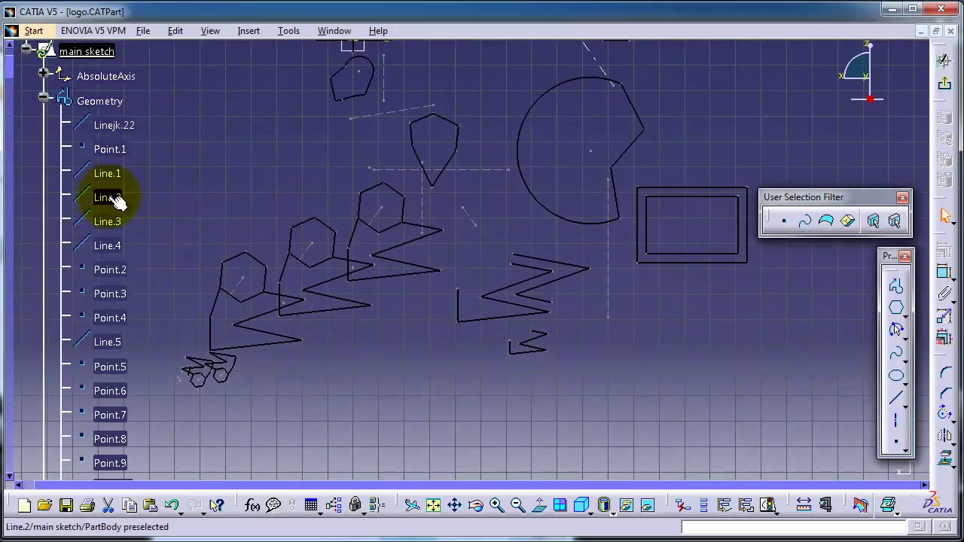
pyautogui.rightClick(116, 248)
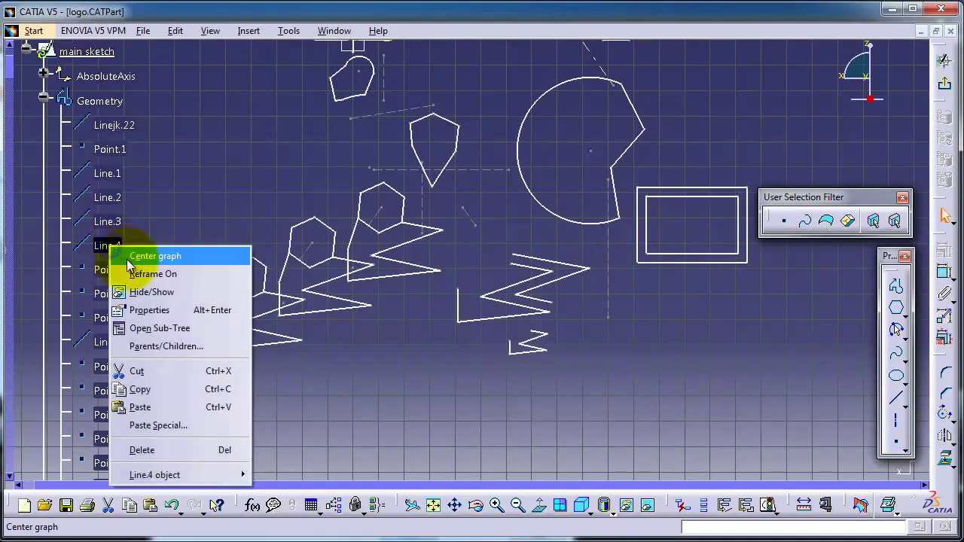
pyautogui.click(143, 312)
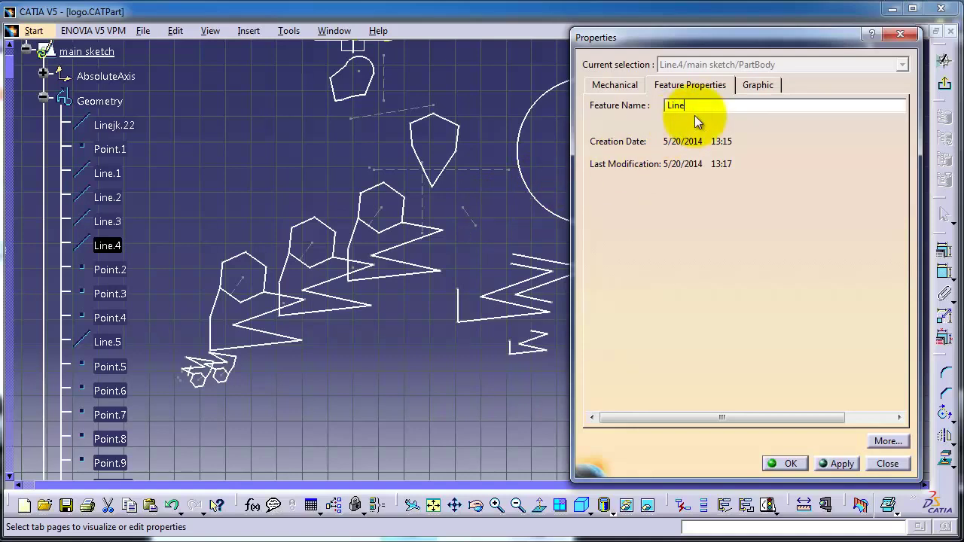
pyautogui.press('Return')
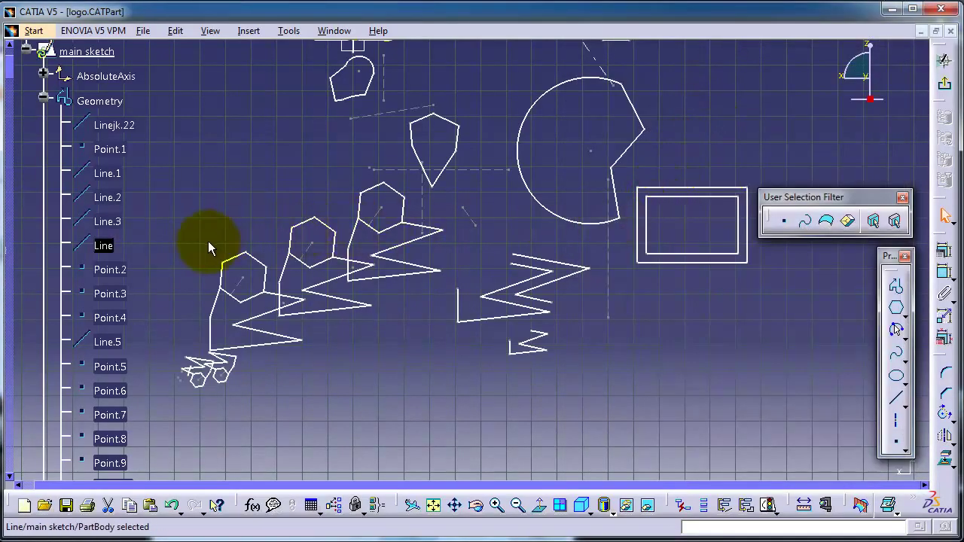
# Step: Delete Line.1 from the geometry of the main sketch
pyautogui.moveTo(203, 240)
pyautogui.mouseDown(button='middle')
pyautogui.moveTo(228, 164)
pyautogui.moveTo(217, 125)
pyautogui.mouseUp(button='middle')
pyautogui.moveTo(425, 261); pyautogui.dragTo(405, 286, button='middle')
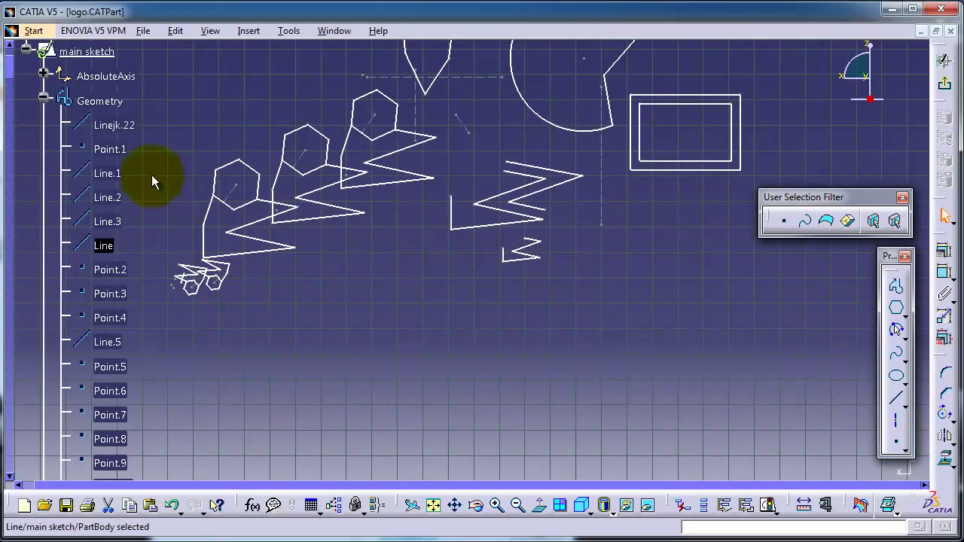
pyautogui.moveTo(256, 137); pyautogui.dragTo(244, 319, button='middle')
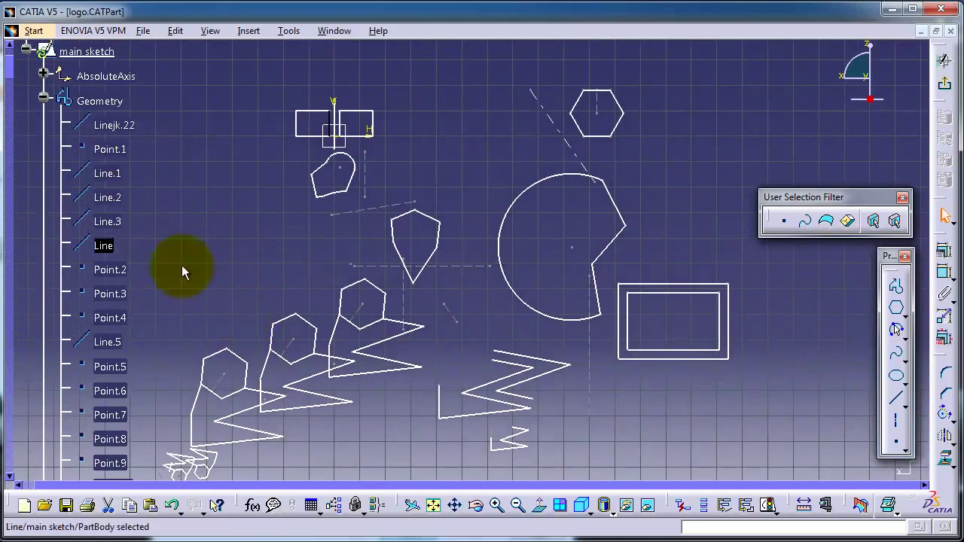
pyautogui.rightClick(110, 175)
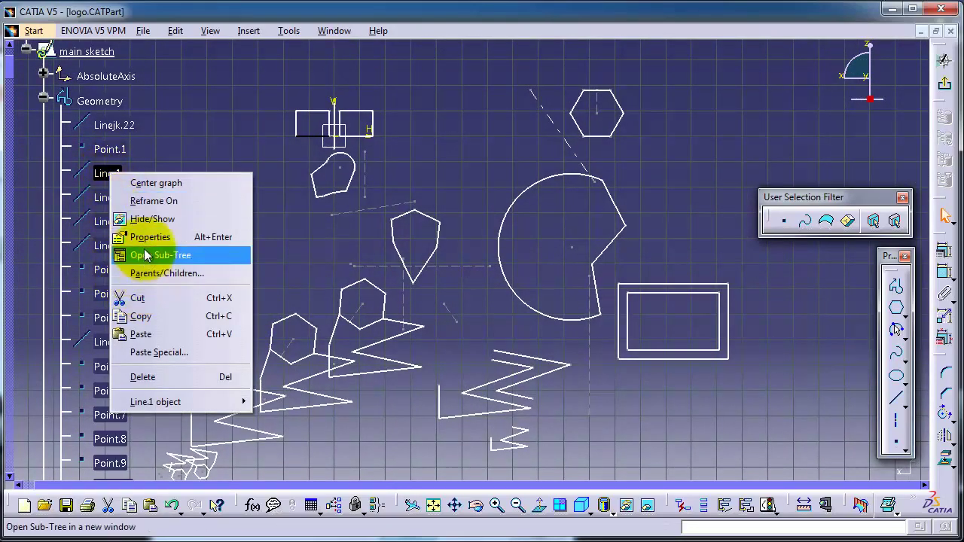
pyautogui.click(143, 381)
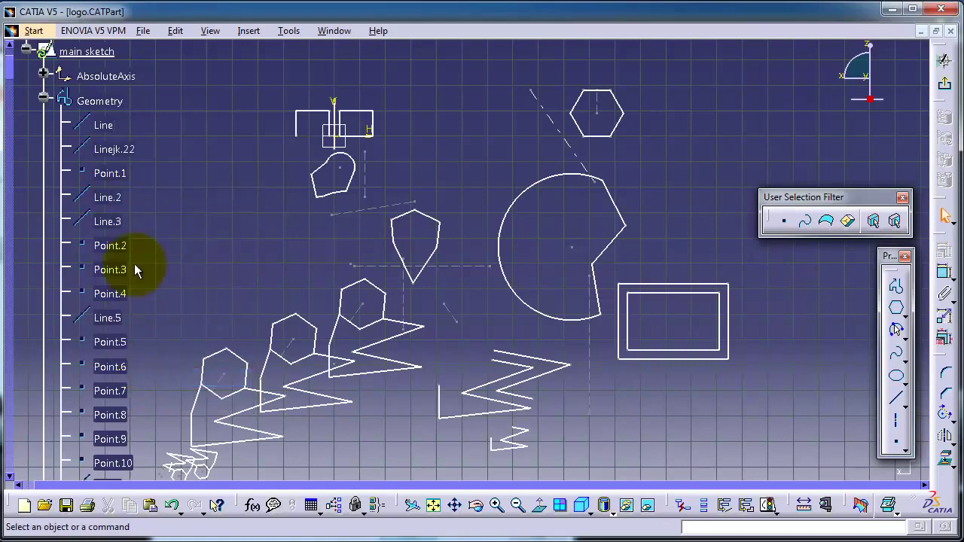
pyautogui.rightClick(102, 150)
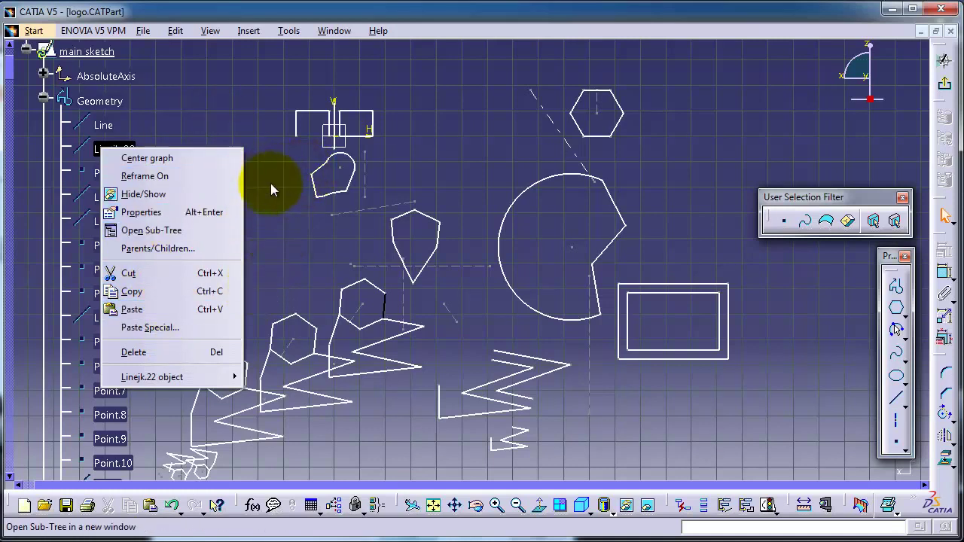
pyautogui.click(272, 210)
# Step: Box-select the kite-shaped profile beside the hexagon figures, hide its selected edges, and undo the hiding
pyautogui.moveTo(254, 243)
pyautogui.mouseDown(button='middle')
pyautogui.moveTo(271, 213)
pyautogui.moveTo(245, 171)
pyautogui.moveTo(198, 194)
pyautogui.moveTo(181, 170)
pyautogui.mouseUp(button='middle')
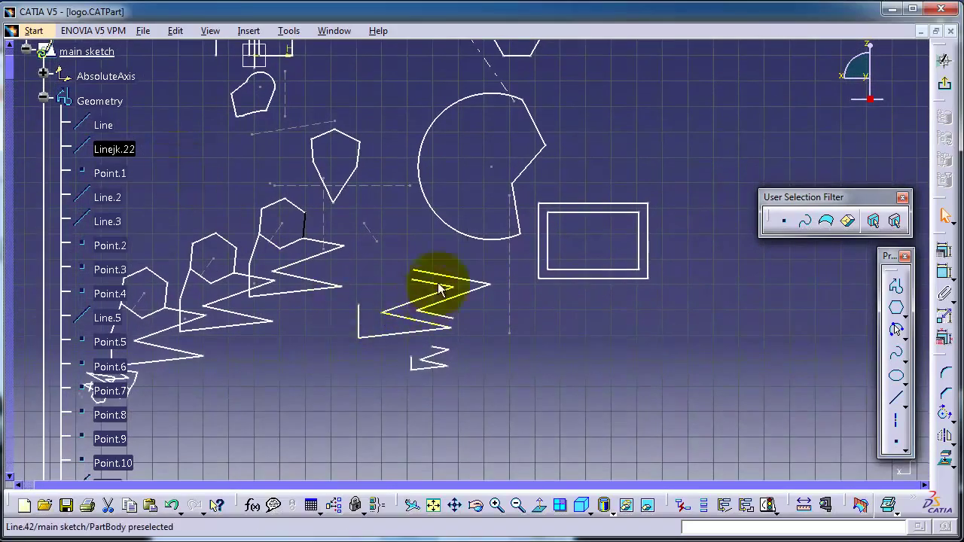
pyautogui.moveTo(451, 193)
pyautogui.mouseDown(button='middle')
pyautogui.moveTo(450, 269)
pyautogui.moveTo(505, 296)
pyautogui.mouseUp(button='middle')
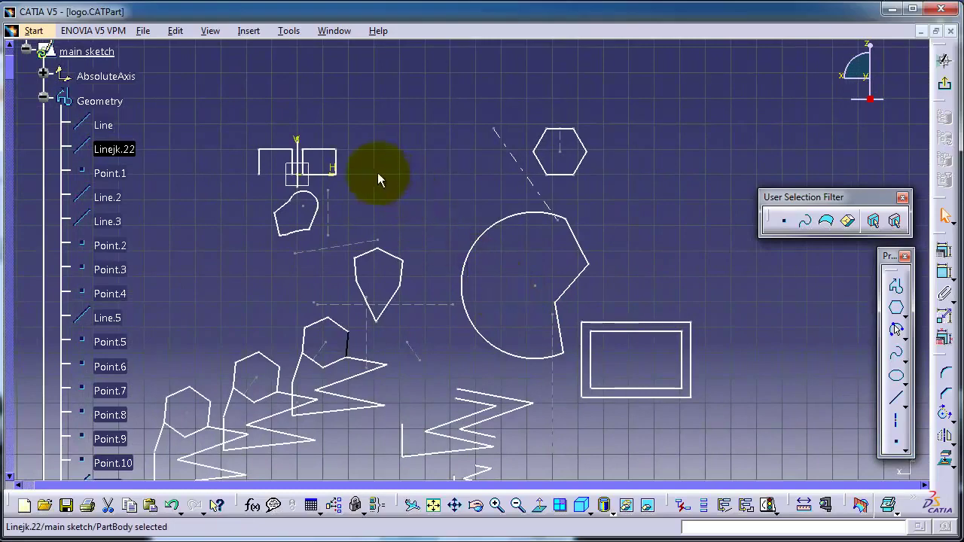
pyautogui.moveTo(378, 173)
pyautogui.mouseDown(button='middle')
pyautogui.moveTo(444, 125)
pyautogui.moveTo(456, 86)
pyautogui.mouseUp(button='middle')
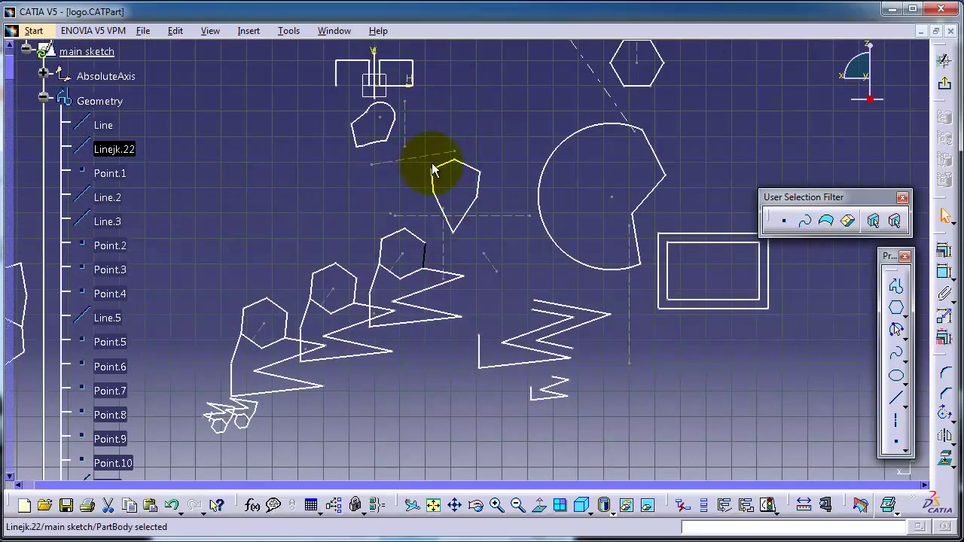
pyautogui.moveTo(424, 156)
pyautogui.mouseDown()
pyautogui.moveTo(443, 176)
pyautogui.moveTo(430, 151)
pyautogui.mouseUp()
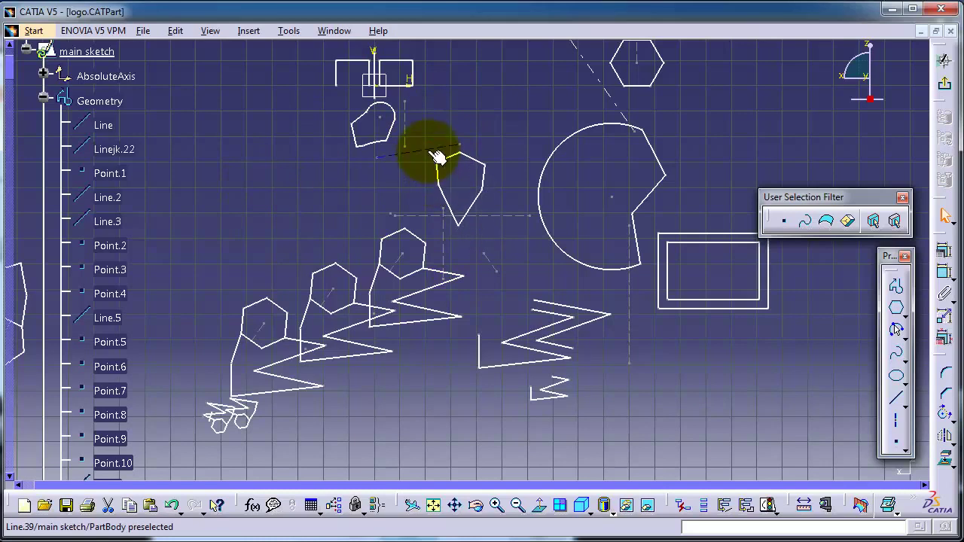
pyautogui.click(496, 156)
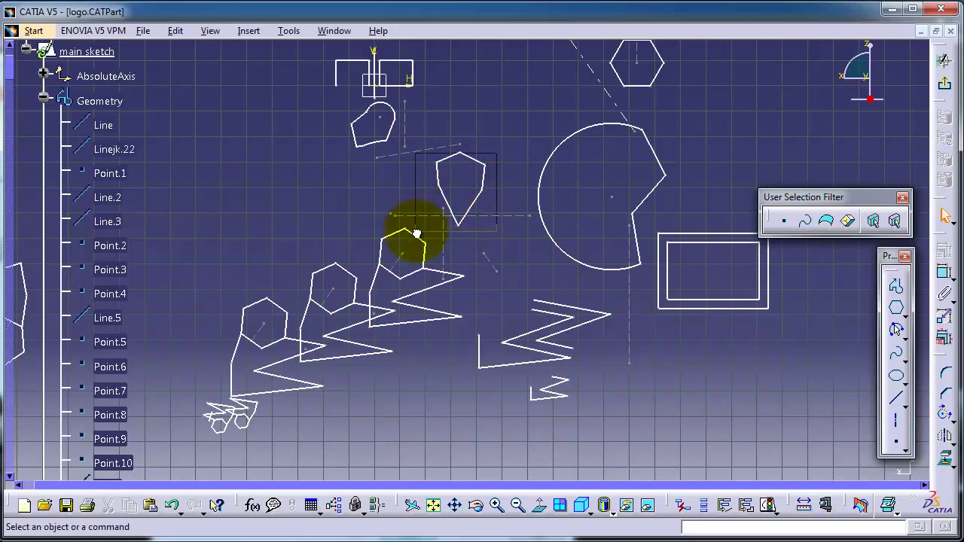
pyautogui.moveTo(416, 232); pyautogui.dragTo(415, 232)
pyautogui.rightClick(445, 199)
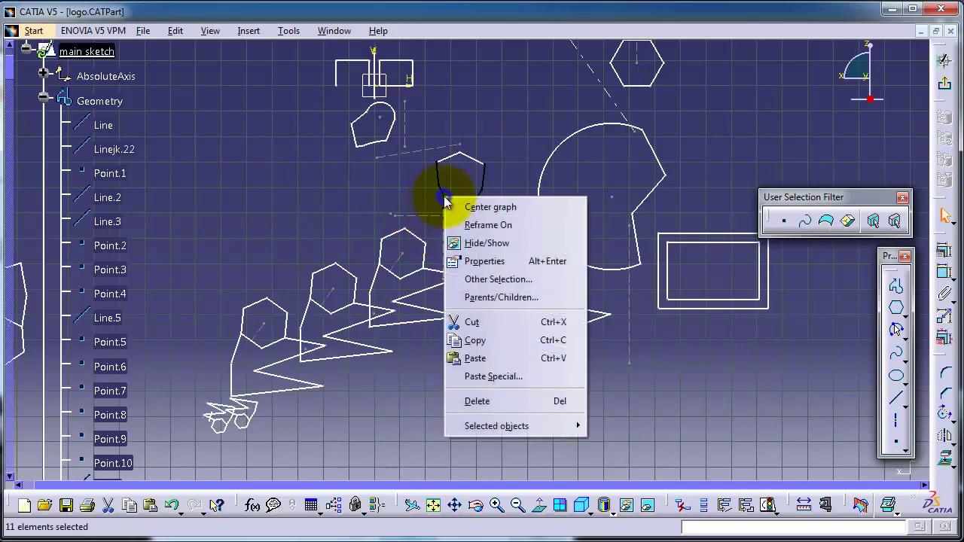
pyautogui.click(465, 244)
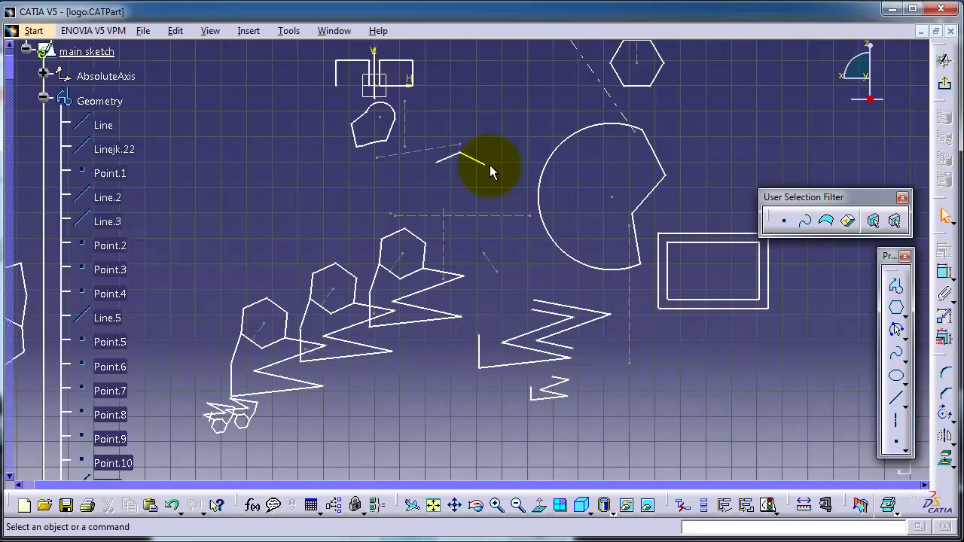
pyautogui.hotkey('ctrl', 'z')
pyautogui.click(250, 171)
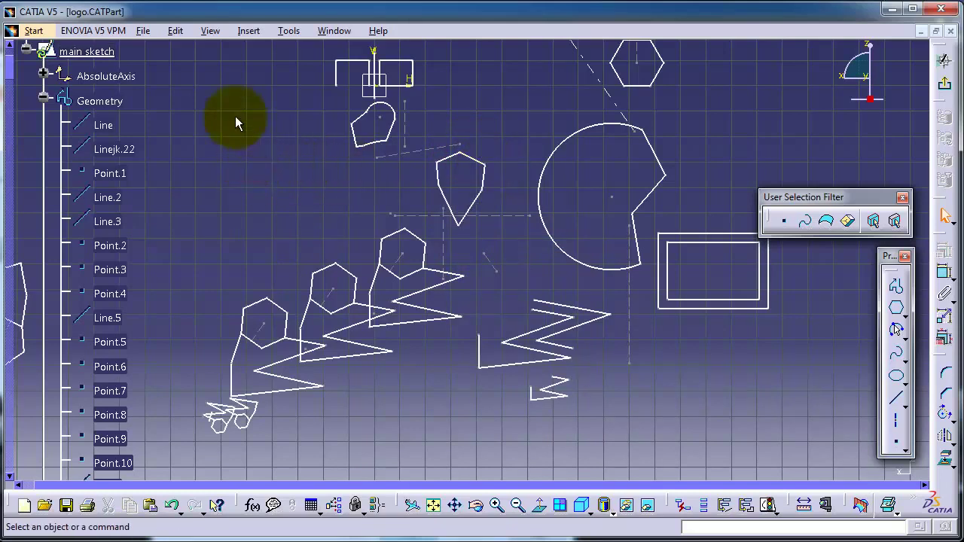
# Step: Hide the element Line of the main sketch through the specification tree and show it again
pyautogui.click(106, 125)
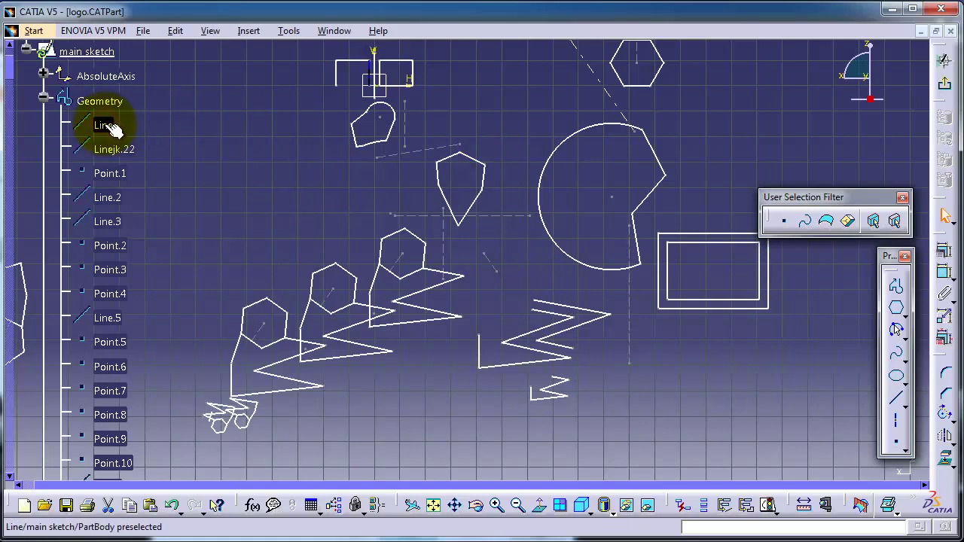
pyautogui.keyDown('ctrl'); pyautogui.click(117, 174); pyautogui.keyUp('ctrl')
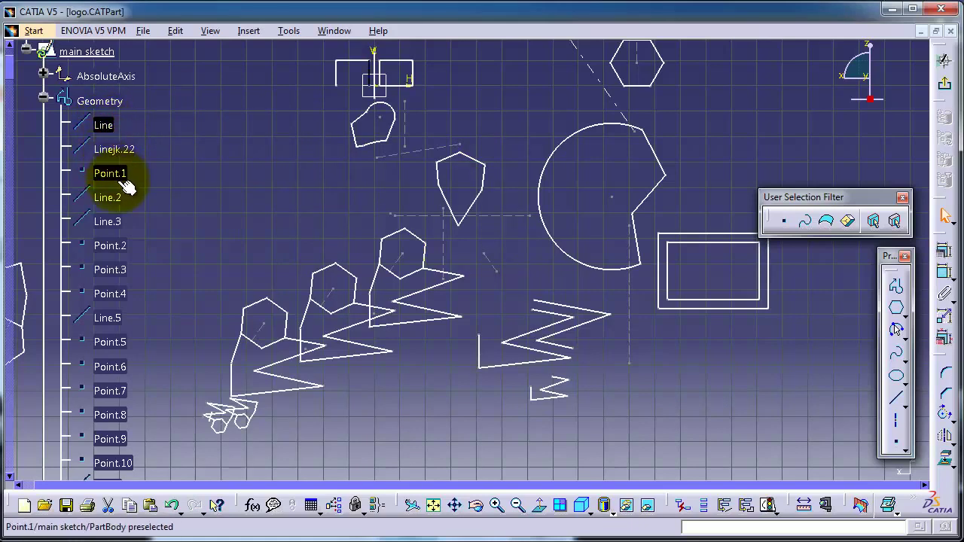
pyautogui.click(116, 128)
pyautogui.rightClick(109, 128)
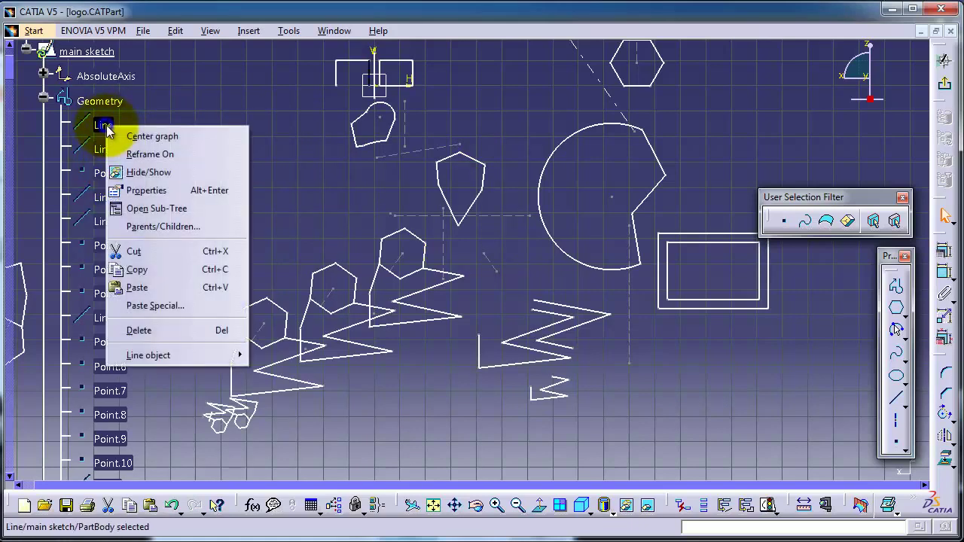
pyautogui.click(128, 172)
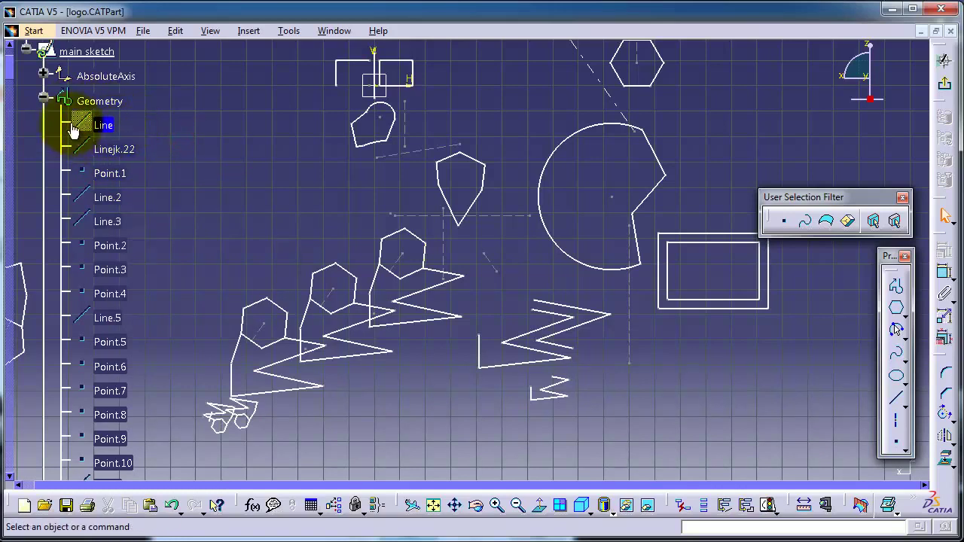
pyautogui.rightClick(111, 130)
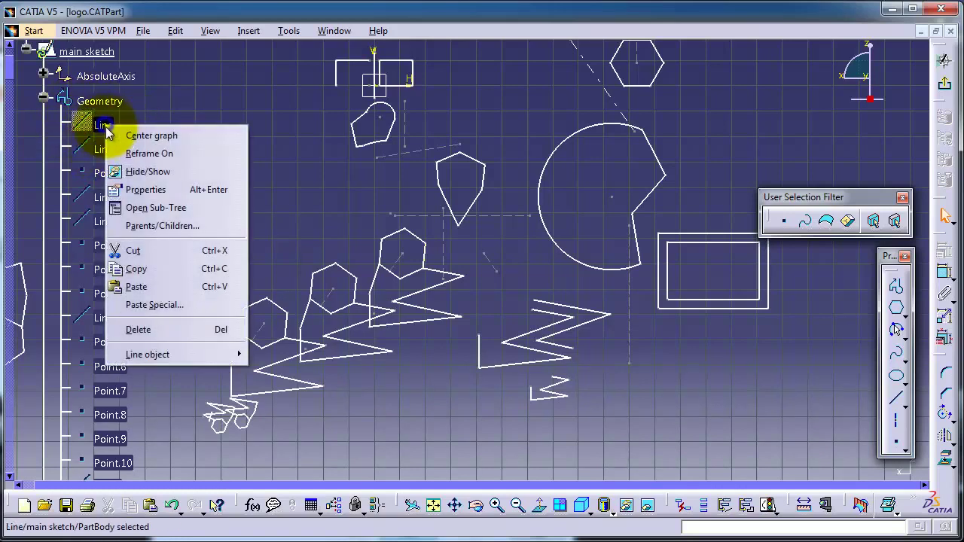
pyautogui.click(133, 171)
# Step: Make the specification tree active and try selecting edges of the hexagon and kite-shaped profiles in the dimmed drawing area
pyautogui.scroll(5, 216, 180)
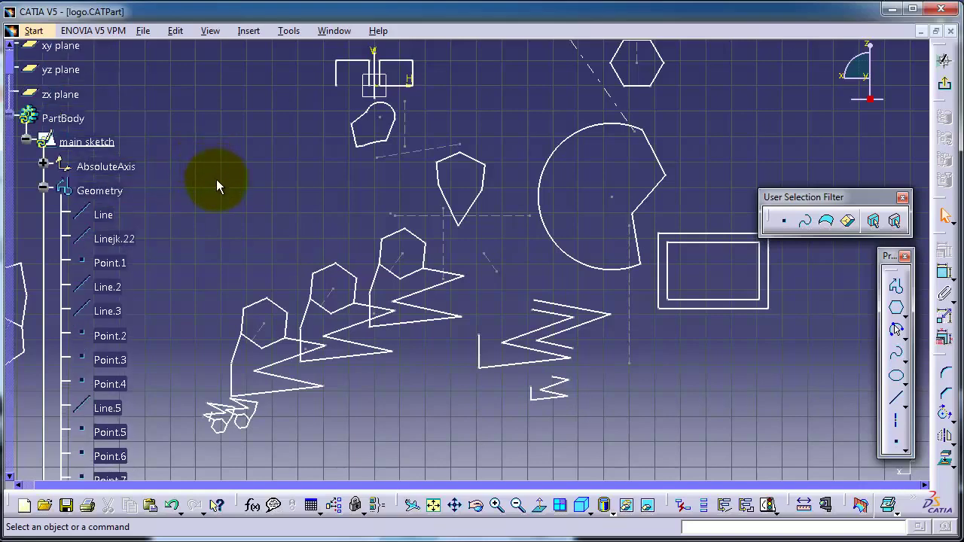
pyautogui.moveTo(217, 180)
pyautogui.mouseDown(button='middle')
pyautogui.moveTo(221, 151)
pyautogui.moveTo(294, 181)
pyautogui.mouseUp(button='middle')
pyautogui.keyDown('ctrl'); pyautogui.scroll(-1, 245, 205); pyautogui.keyUp('ctrl')
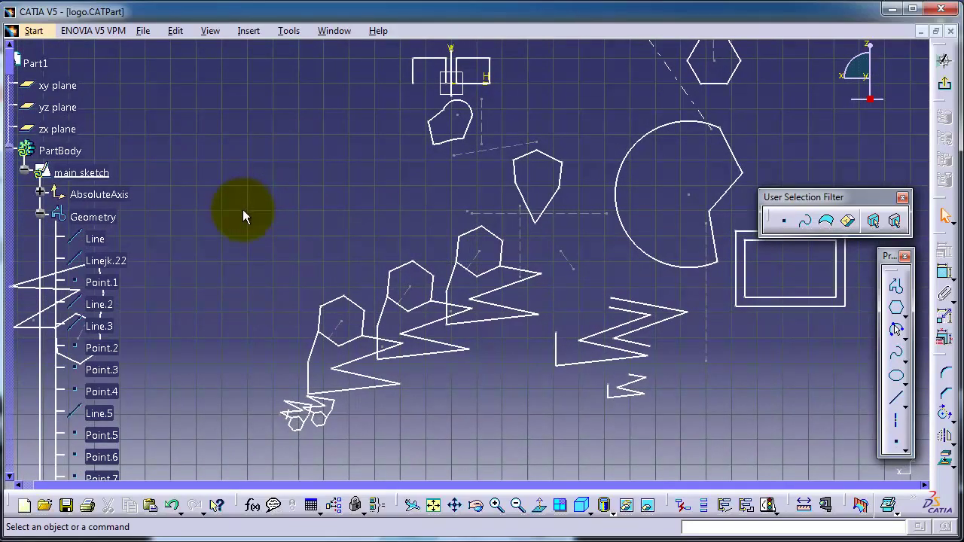
pyautogui.click(41, 245)
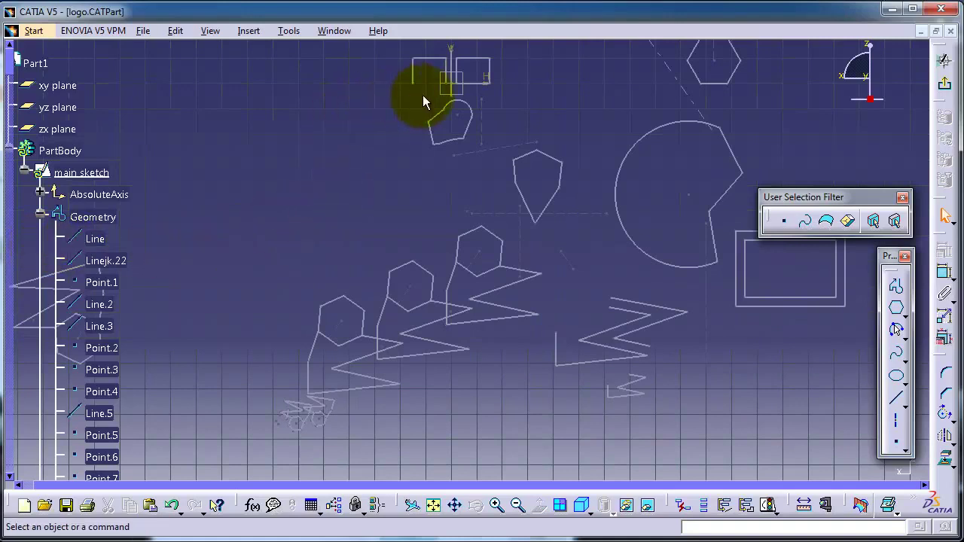
pyautogui.click(456, 246)
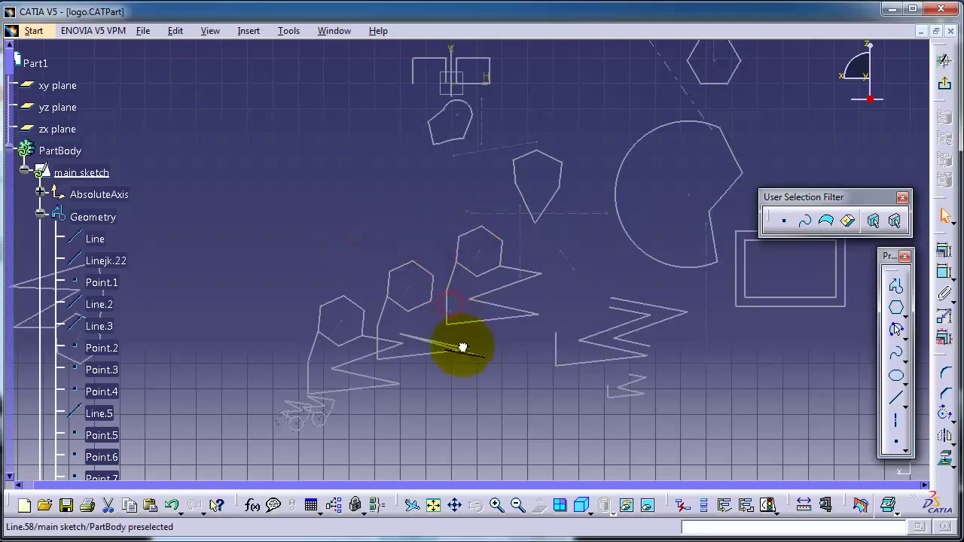
pyautogui.click(447, 306)
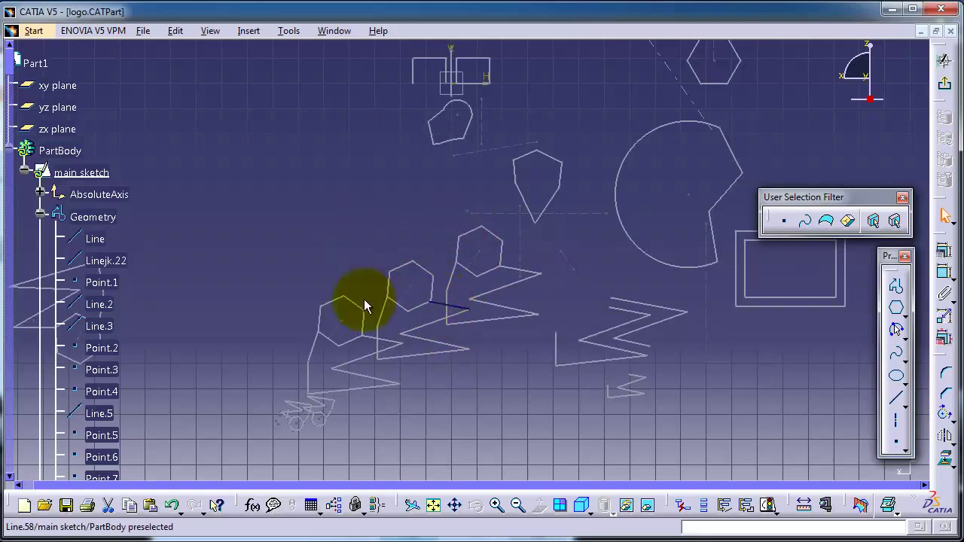
pyautogui.moveTo(442, 267); pyautogui.dragTo(525, 244)
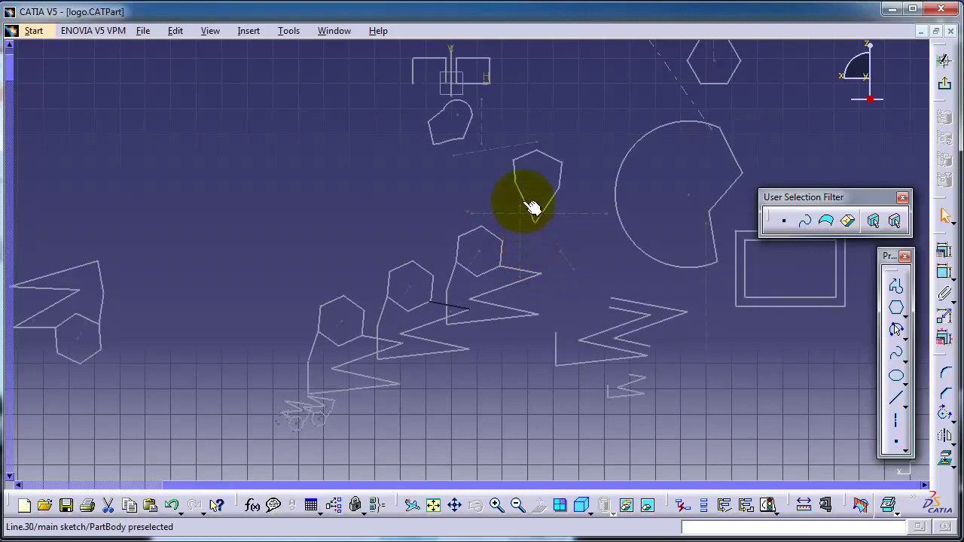
pyautogui.moveTo(533, 208); pyautogui.dragTo(536, 234)
pyautogui.click(510, 242)
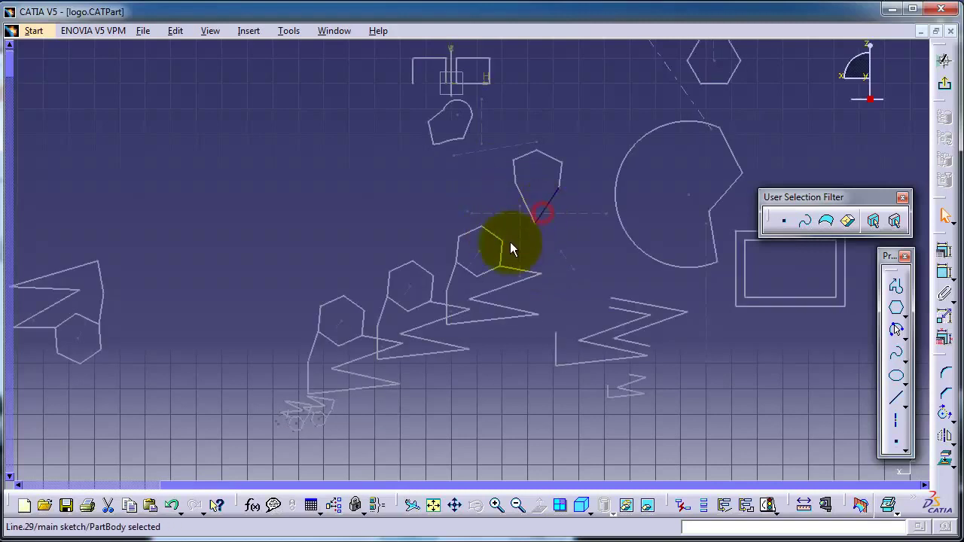
pyautogui.click(510, 242)
# Step: Reposition, scroll and resize the active specification tree to examine the main sketch's Geometry entries
pyautogui.moveTo(254, 232); pyautogui.dragTo(533, 215, button='middle')
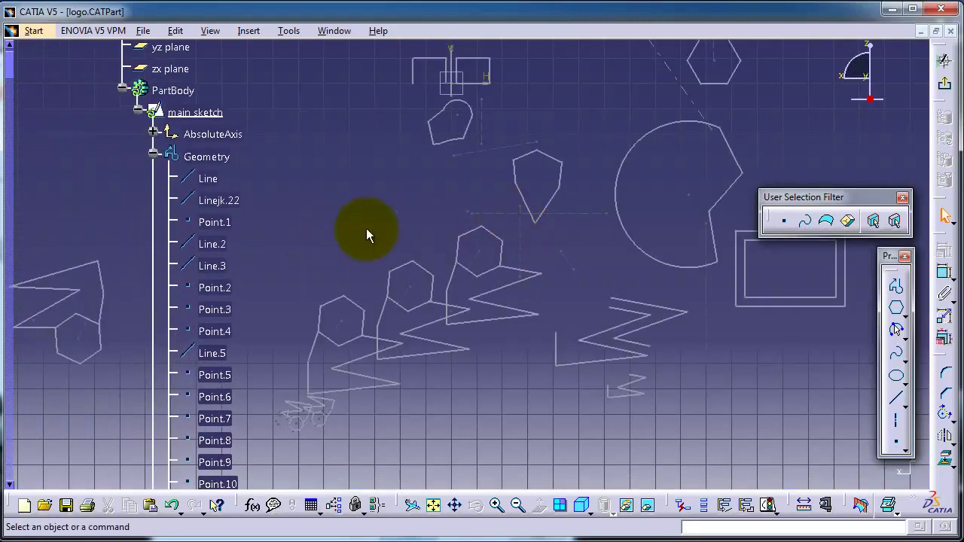
pyautogui.moveTo(268, 185); pyautogui.dragTo(268, 214, button='middle')
pyautogui.scroll(3, 269, 226)
pyautogui.scroll(-4, 270, 226)
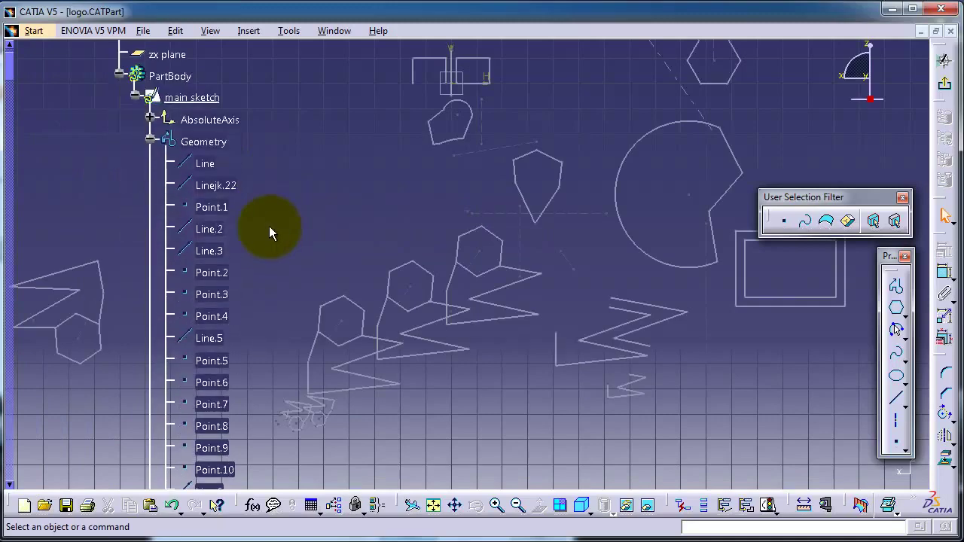
pyautogui.scroll(4, 268, 225)
pyautogui.scroll(-2, 257, 215)
pyautogui.scroll(1, 153, 143)
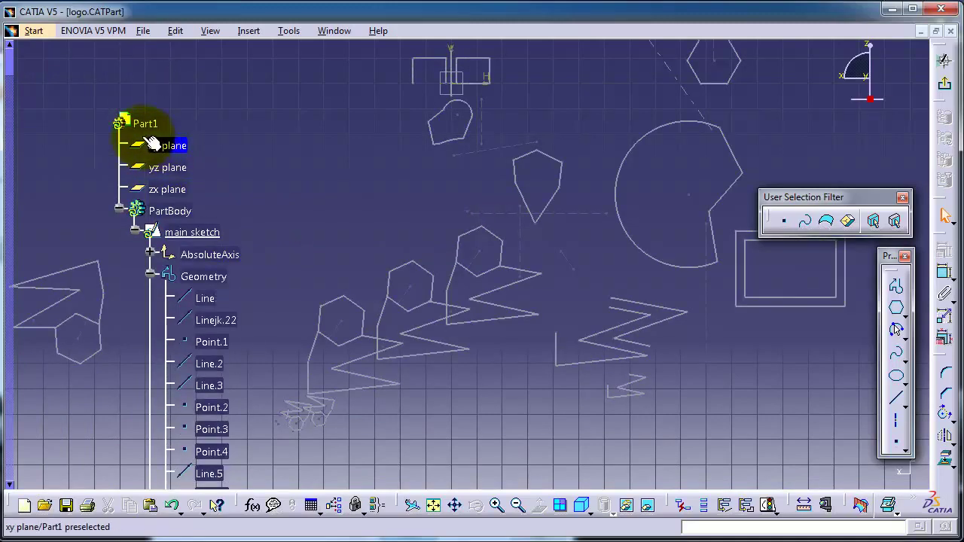
pyautogui.scroll(-6, 216, 187)
pyautogui.scroll(5, 293, 172)
pyautogui.scroll(-2, 280, 157)
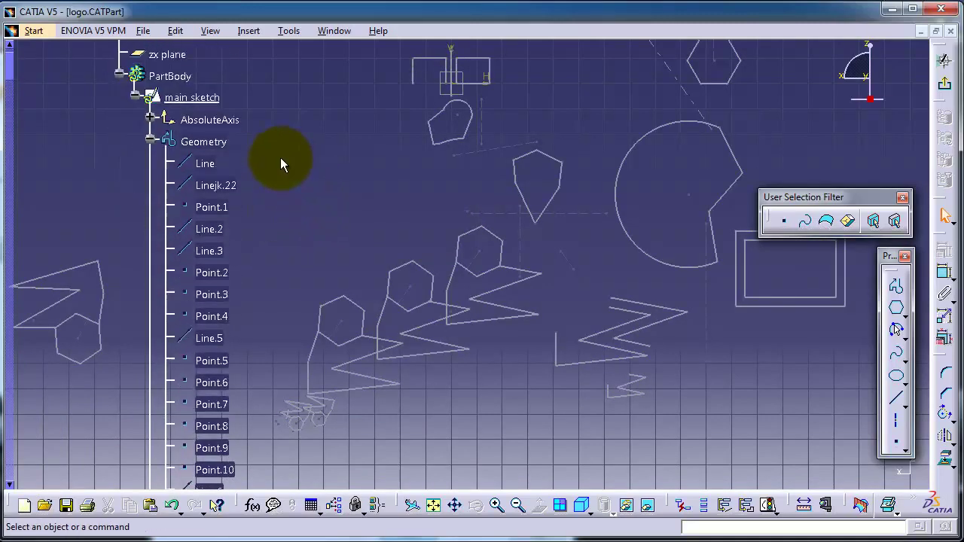
pyautogui.scroll(-4, 280, 157)
pyautogui.scroll(2, 281, 158)
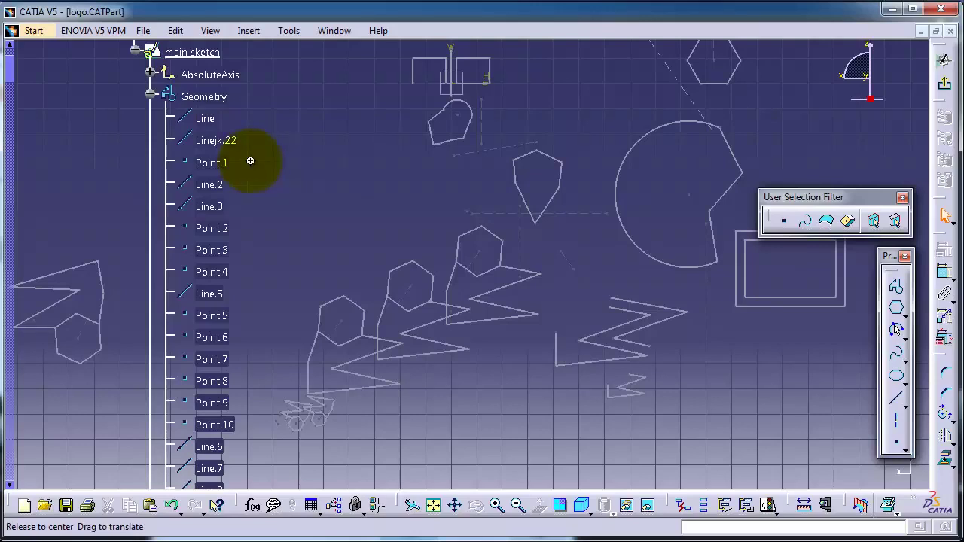
pyautogui.moveTo(251, 161)
pyautogui.mouseDown(button='middle')
pyautogui.moveTo(243, 217)
pyautogui.moveTo(202, 324)
pyautogui.moveTo(180, 440)
pyautogui.moveTo(194, 123)
pyautogui.moveTo(186, 146)
pyautogui.mouseUp(button='middle')
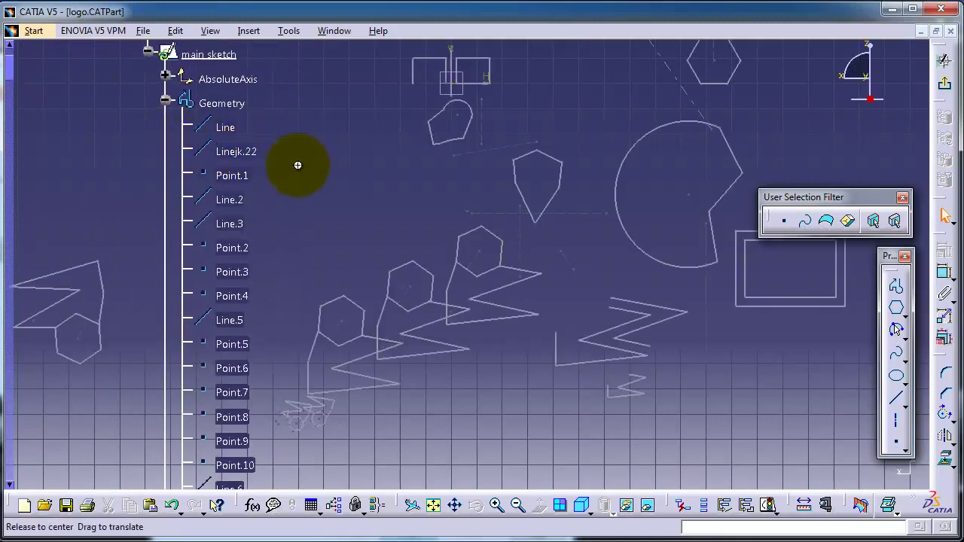
pyautogui.moveTo(298, 165)
pyautogui.mouseDown(button='middle')
pyautogui.moveTo(462, 179)
pyautogui.moveTo(434, 186)
pyautogui.moveTo(241, 175)
pyautogui.moveTo(224, 202)
pyautogui.moveTo(254, 222)
pyautogui.moveTo(368, 232)
pyautogui.moveTo(391, 271)
pyautogui.moveTo(340, 281)
pyautogui.moveTo(389, 316)
pyautogui.moveTo(414, 291)
pyautogui.moveTo(510, 269)
pyautogui.moveTo(542, 280)
pyautogui.moveTo(243, 305)
pyautogui.moveTo(199, 266)
pyautogui.moveTo(217, 273)
pyautogui.mouseUp(button='middle')
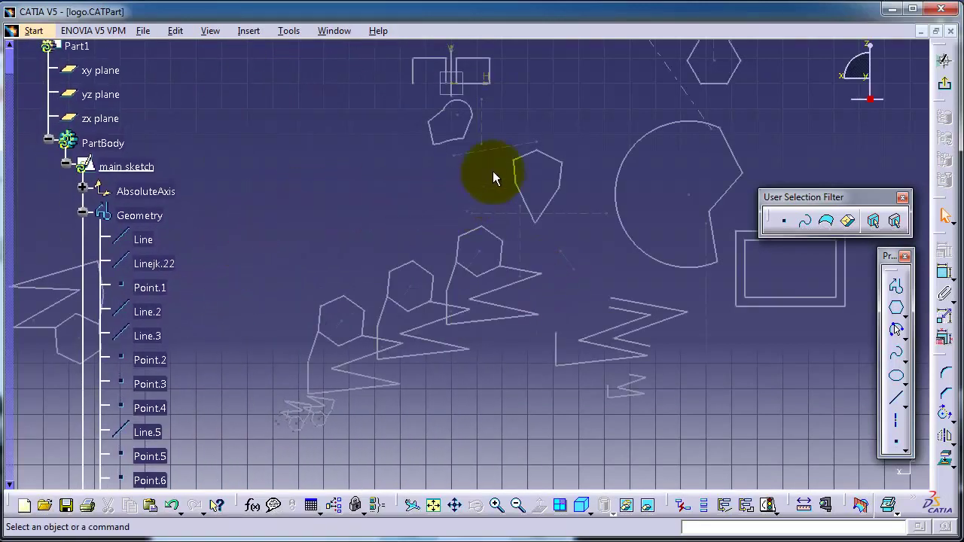
# Step: Reactivate the sketch geometry for a closer view of the hexagon profiles, and toggle control to the specification tree and back
pyautogui.click(85, 251)
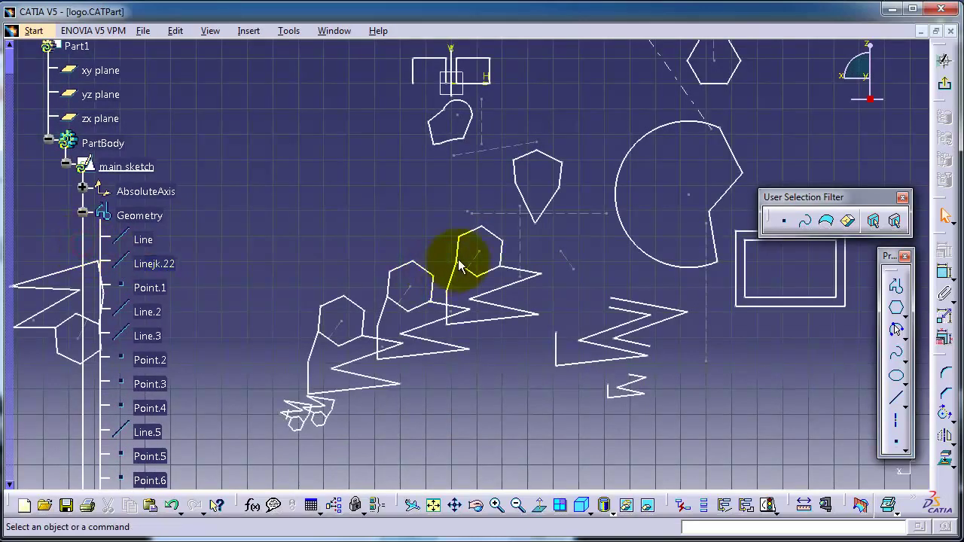
pyautogui.moveTo(435, 202)
pyautogui.mouseDown(button='middle')
pyautogui.moveTo(441, 262)
pyautogui.moveTo(435, 103)
pyautogui.moveTo(437, 123)
pyautogui.moveTo(564, 140)
pyautogui.moveTo(667, 136)
pyautogui.moveTo(447, 99)
pyautogui.moveTo(446, 108)
pyautogui.mouseUp(button='middle')
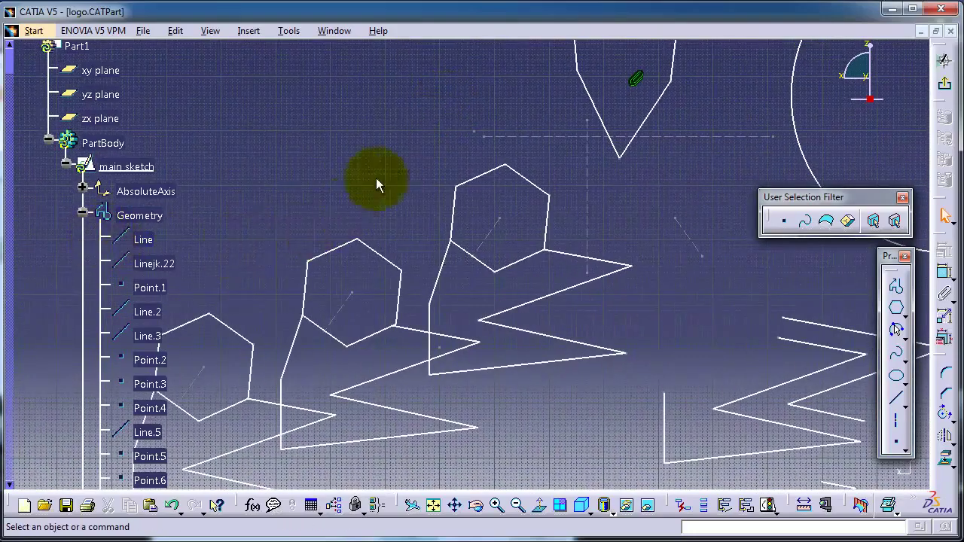
pyautogui.click(84, 272)
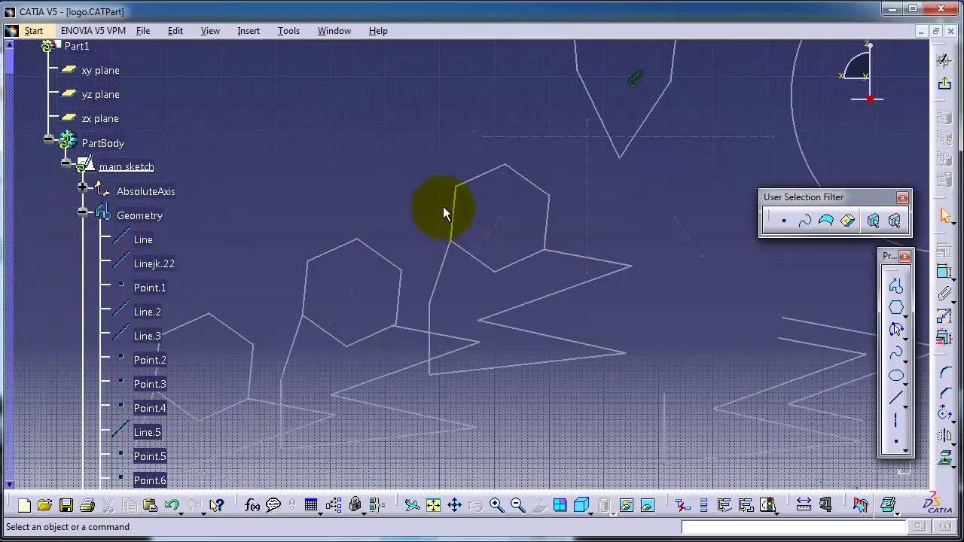
pyautogui.click(81, 285)
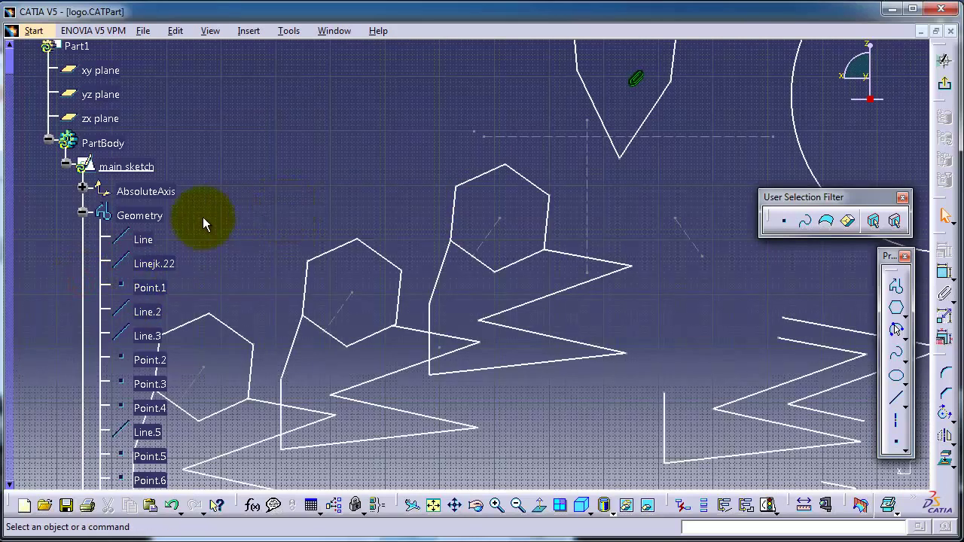
# Step: Collapse the Geometry branch of the main sketch in the specification tree and exit the sketch
pyautogui.click(81, 212)
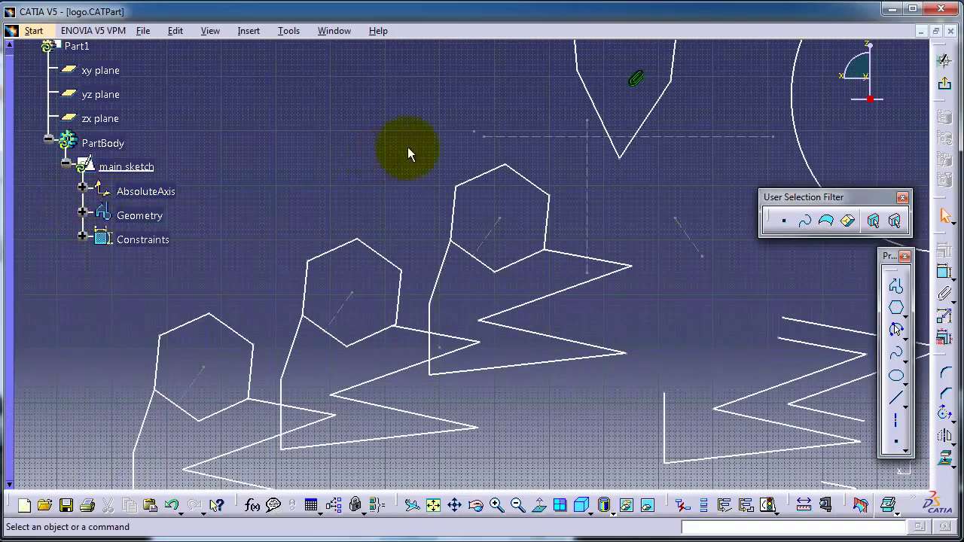
pyautogui.moveTo(407, 147); pyautogui.dragTo(405, 155, button='middle')
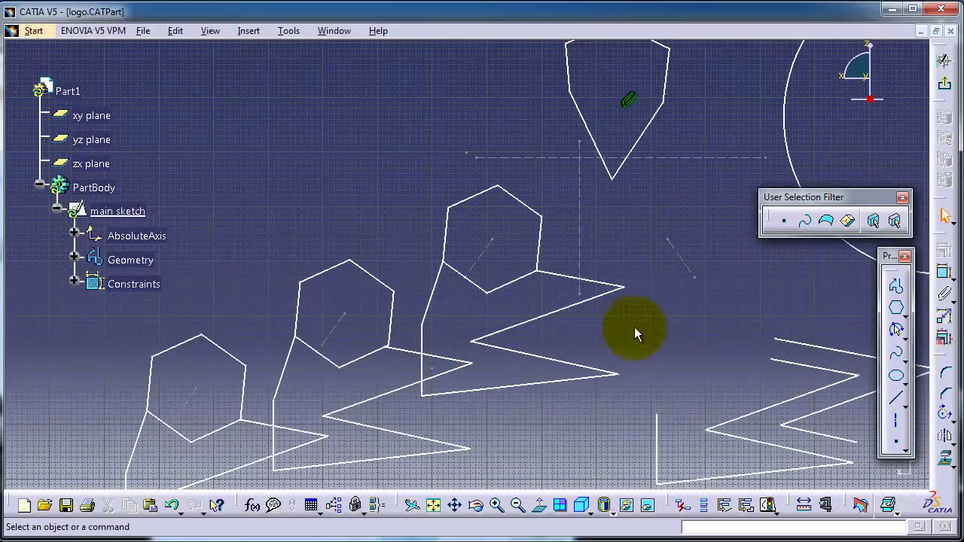
pyautogui.moveTo(634, 327)
pyautogui.mouseDown(button='middle')
pyautogui.moveTo(646, 279)
pyautogui.moveTo(622, 249)
pyautogui.moveTo(647, 240)
pyautogui.mouseUp(button='middle')
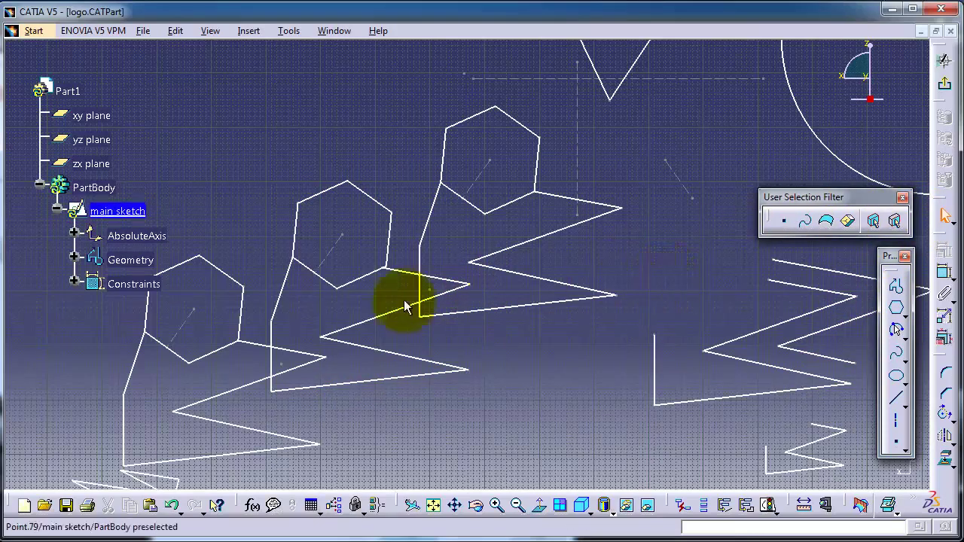
pyautogui.moveTo(388, 334)
pyautogui.mouseDown(button='middle')
pyautogui.moveTo(423, 326)
pyautogui.moveTo(442, 253)
pyautogui.mouseUp(button='middle')
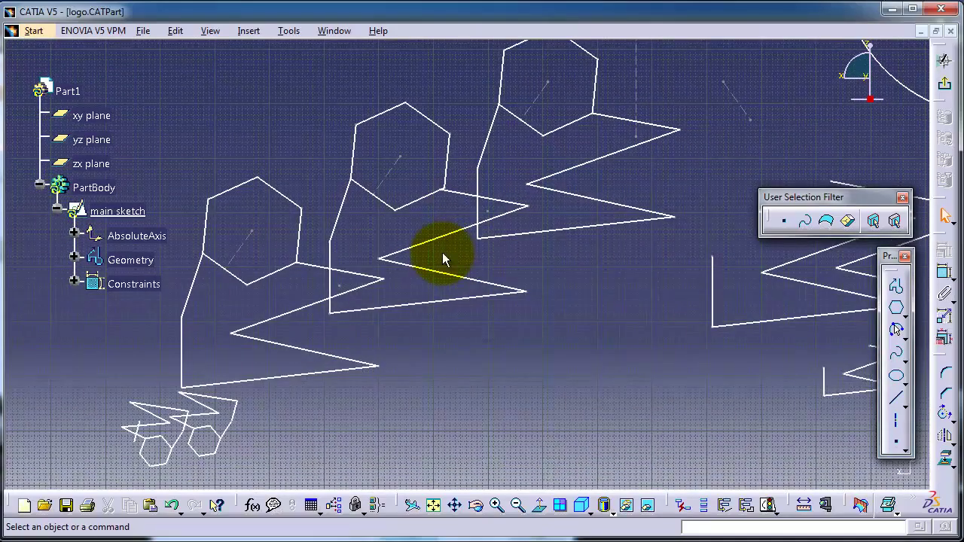
pyautogui.click(947, 91)
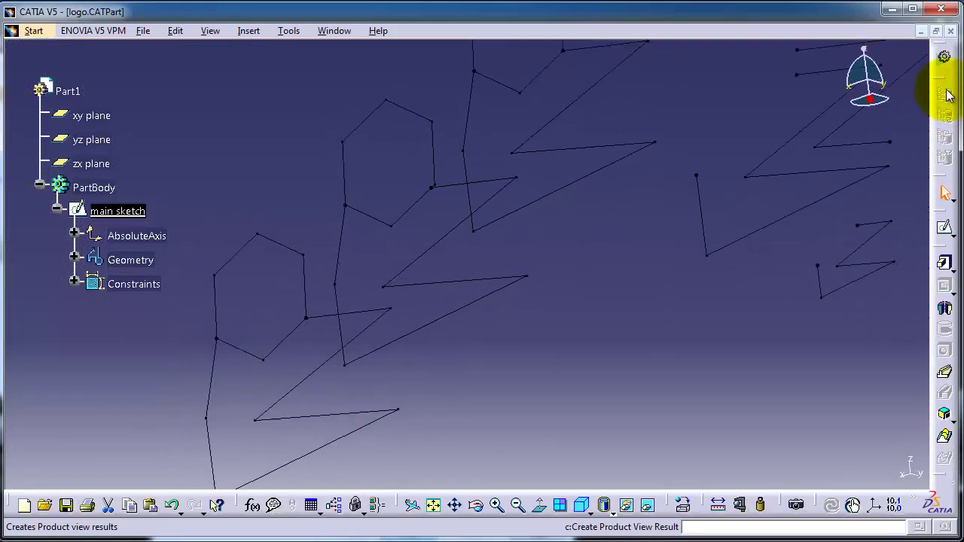